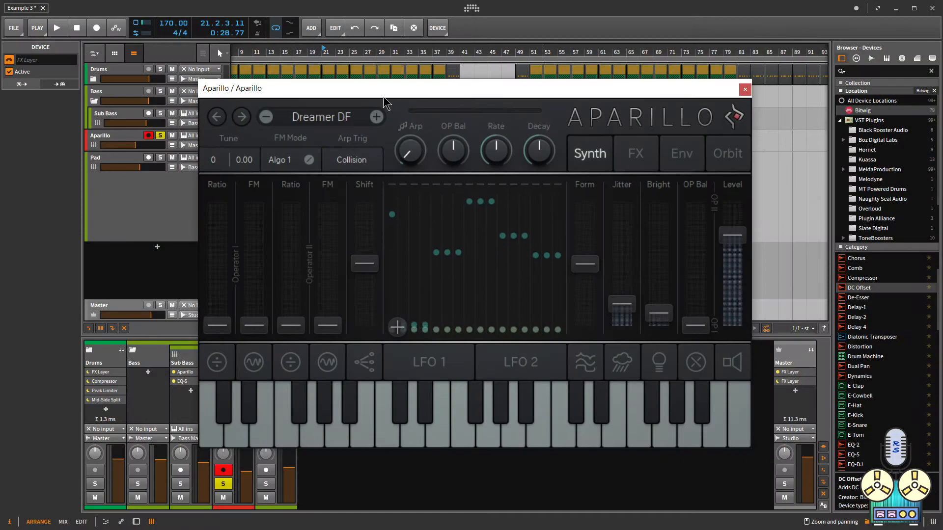
Step: Move the Aparillo synth window clear of the arrangement and close it
drag(324, 93, 525, 315)
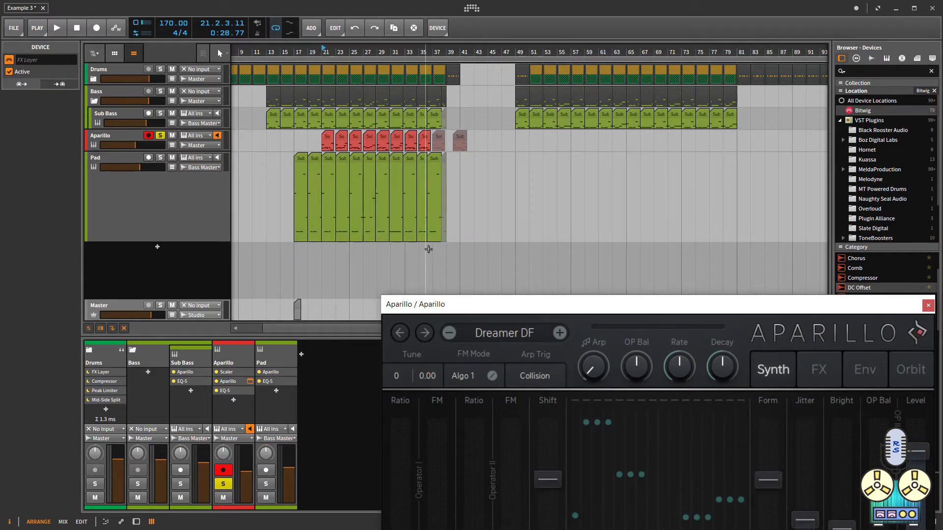
drag(535, 307, 470, 469)
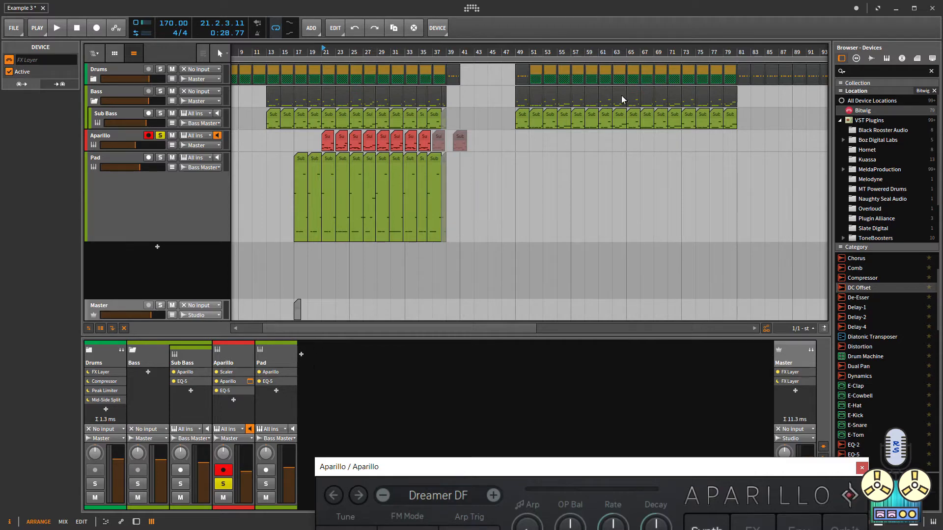
scroll(868, 339, down, 10)
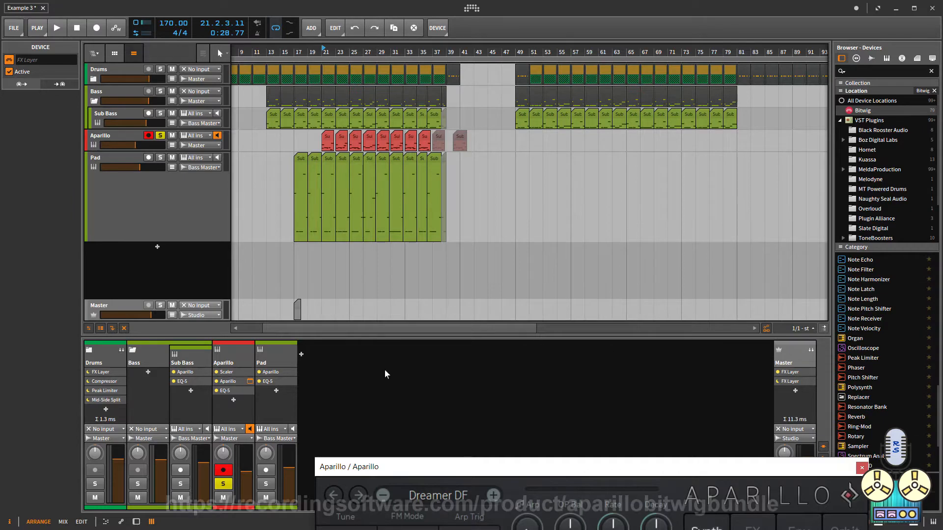
click(863, 468)
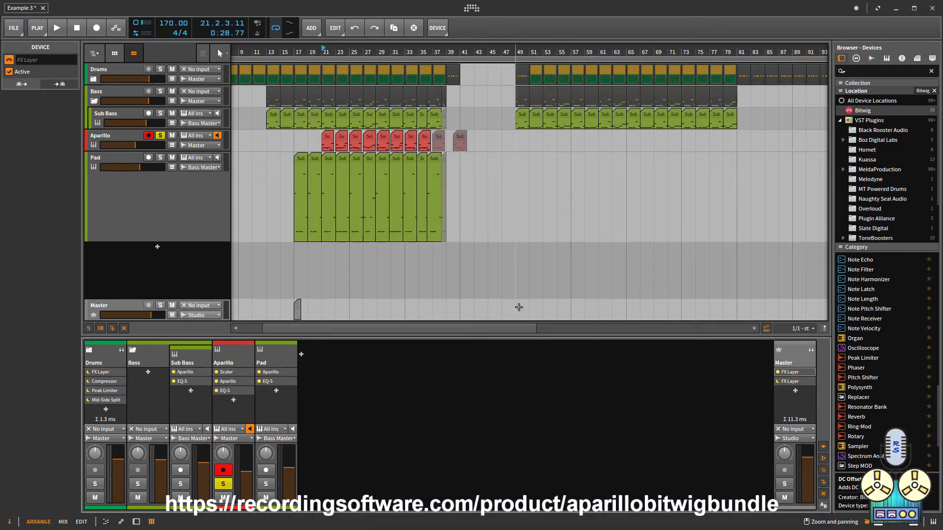
scroll(347, 181, up, 3)
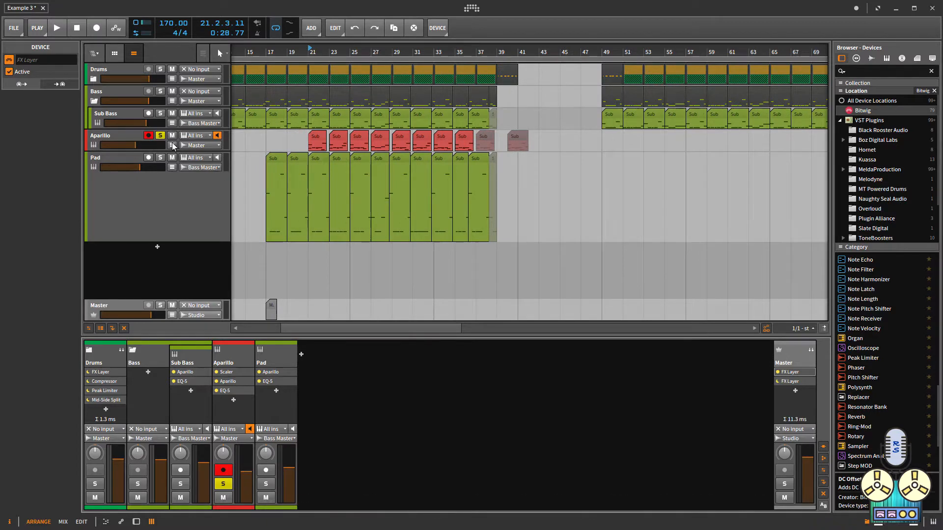
Step: Show the Aparillo track's device chain and select its Scaler device
click(98, 137)
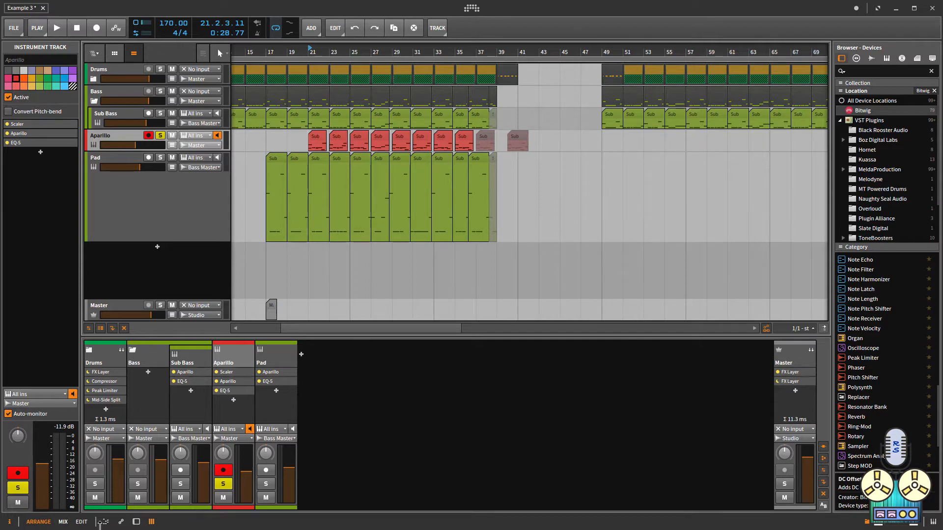
click(136, 522)
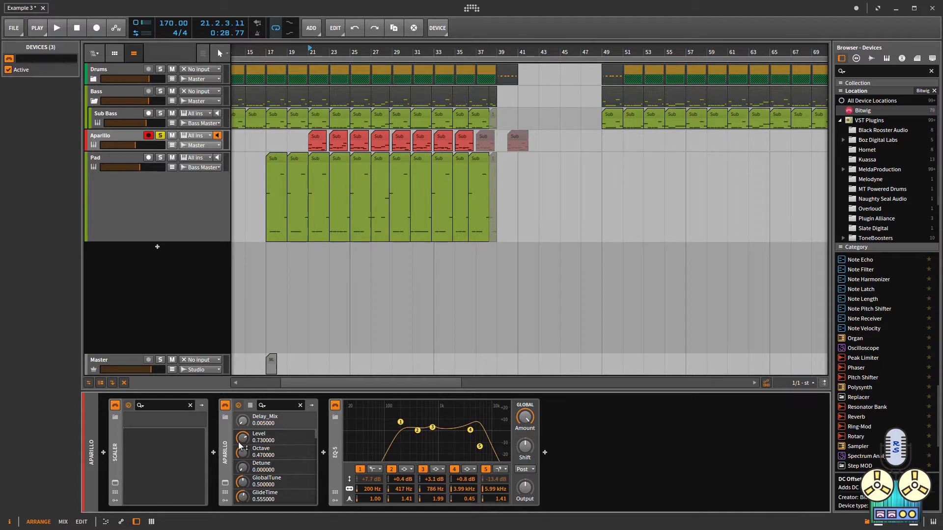
click(118, 456)
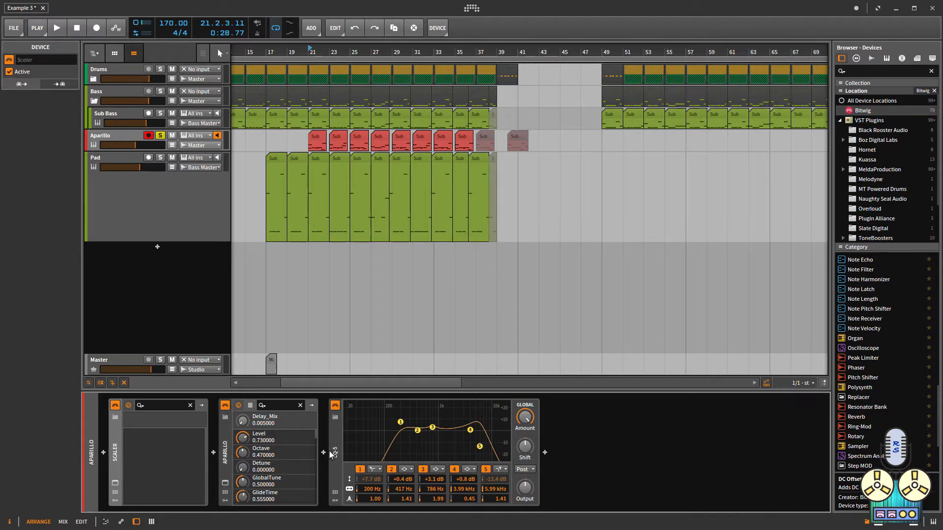
Step: Look through the Aparillo track's note editor and the Edit and Mix views, and return to the Arrange view
click(121, 522)
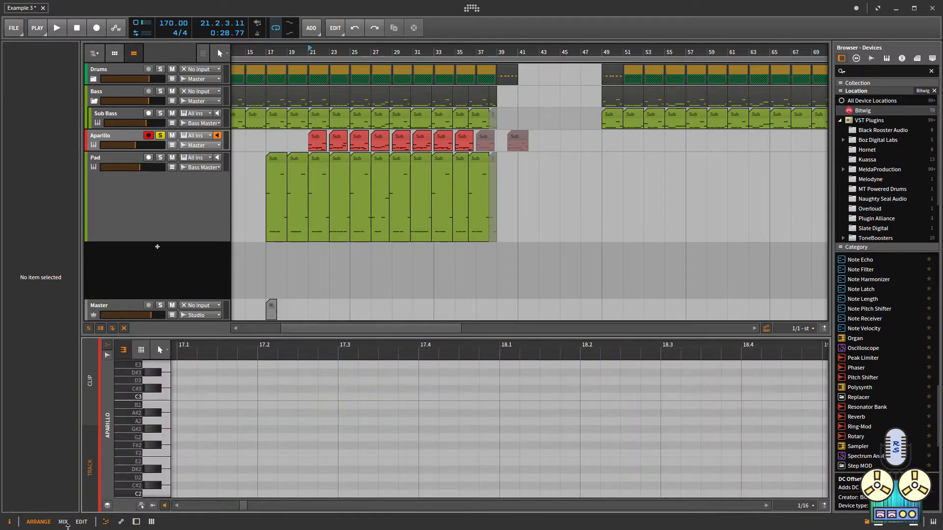
click(80, 522)
click(64, 522)
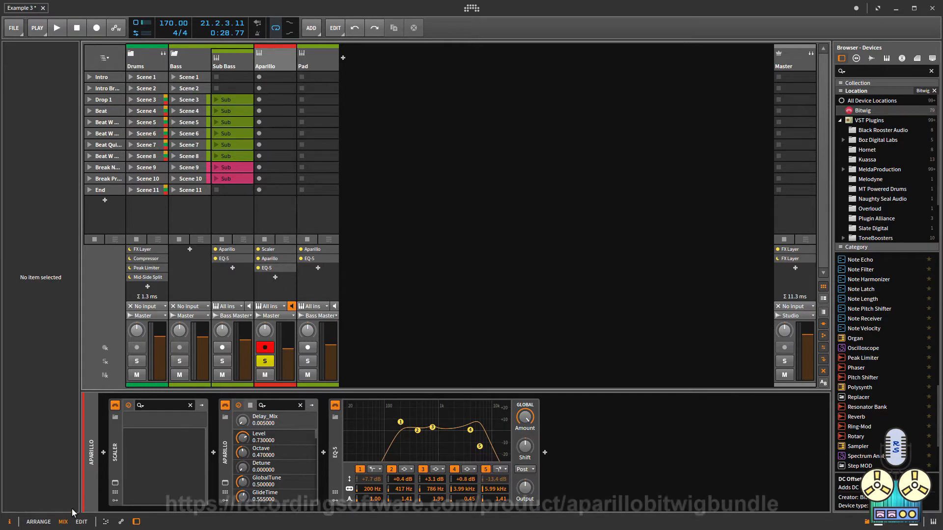
click(41, 522)
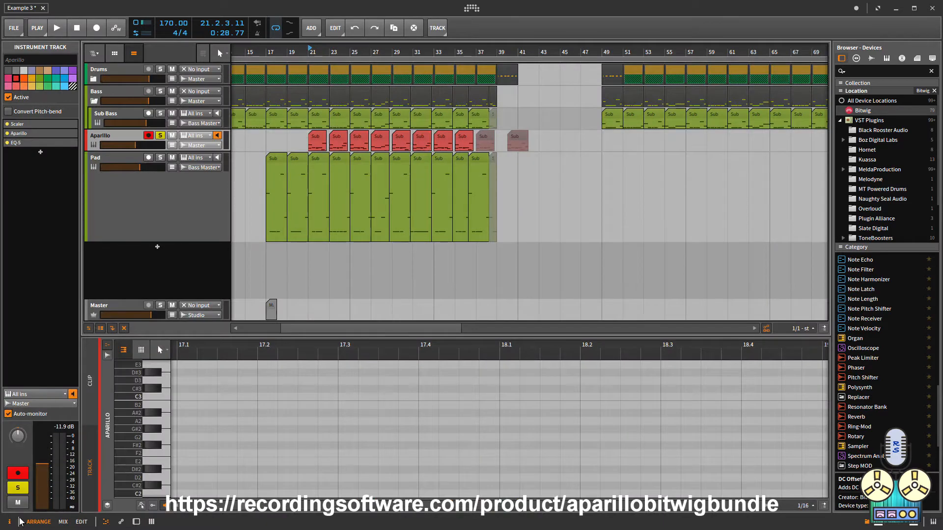
Step: Create a Note Harmonizer track with a Phaser added to it, and a separate Note Length track, below the Pad track
drag(868, 280, 111, 252)
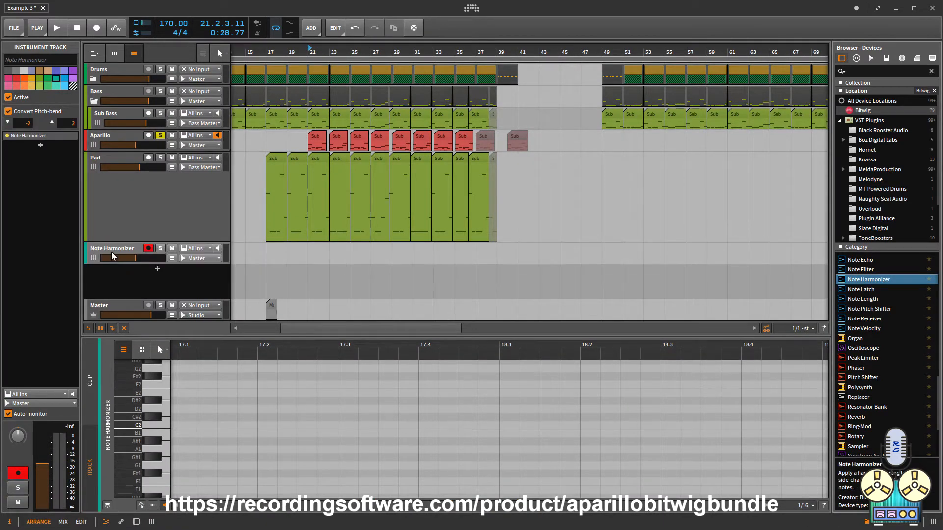
drag(871, 370, 153, 257)
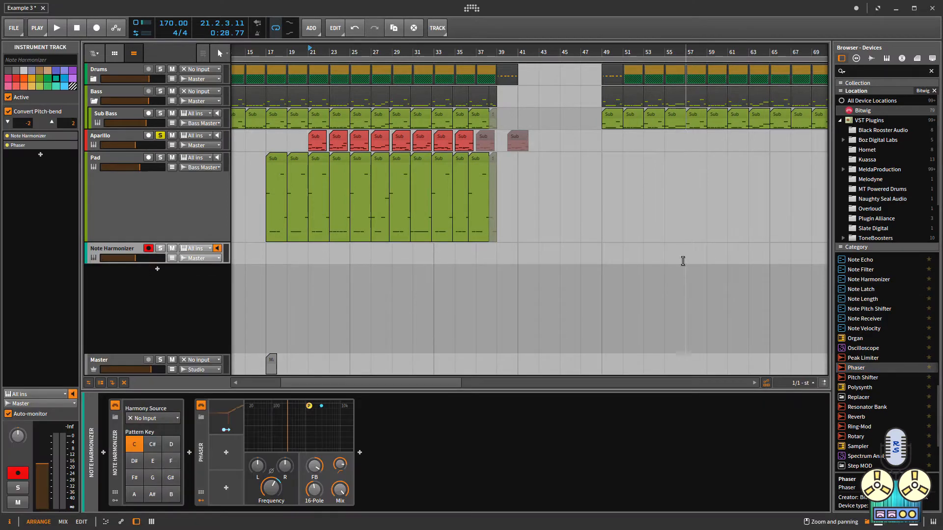
drag(851, 302, 121, 264)
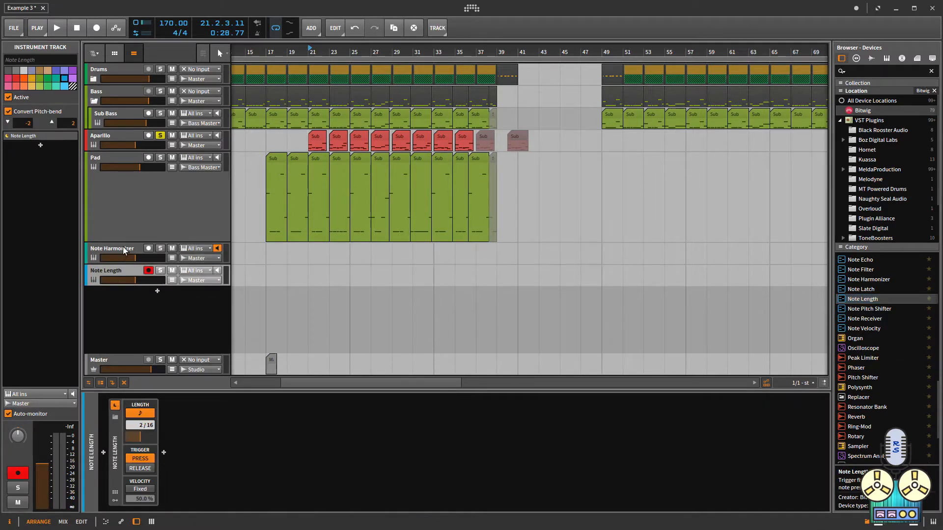
Step: Group the Note Harmonizer and Note Length tracks and delete the group
shift+click(124, 249)
key(ctrl+g)
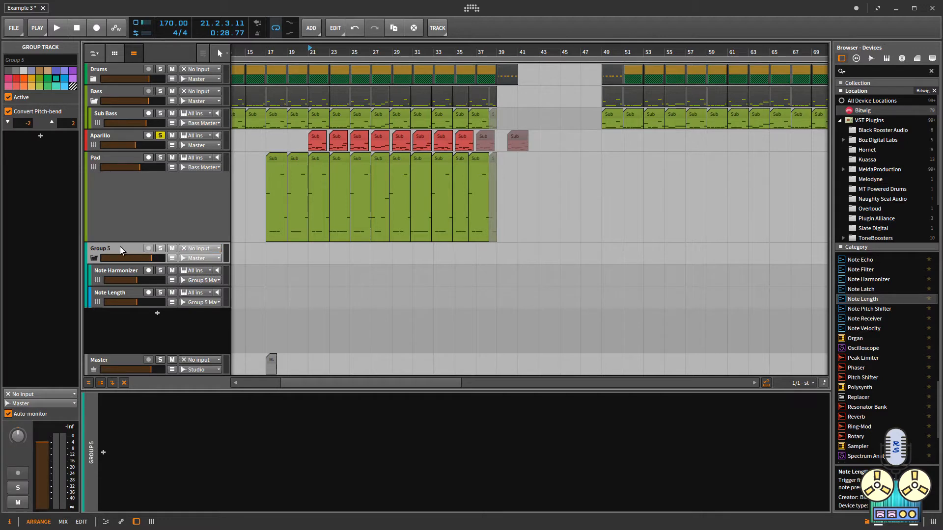
key(Delete)
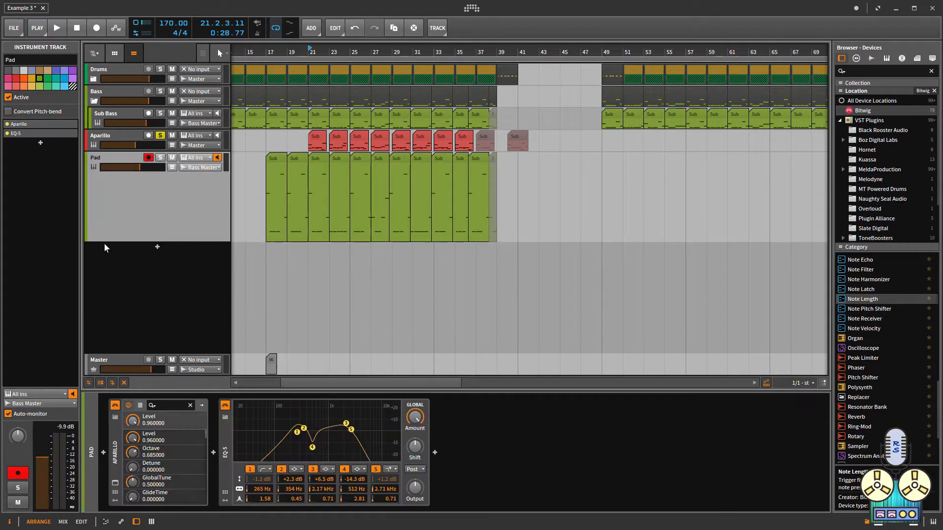
Step: Open the Aparillo track's synth window and play the arrangement from bar 21 to hear the Dreamer DF preset
click(125, 134)
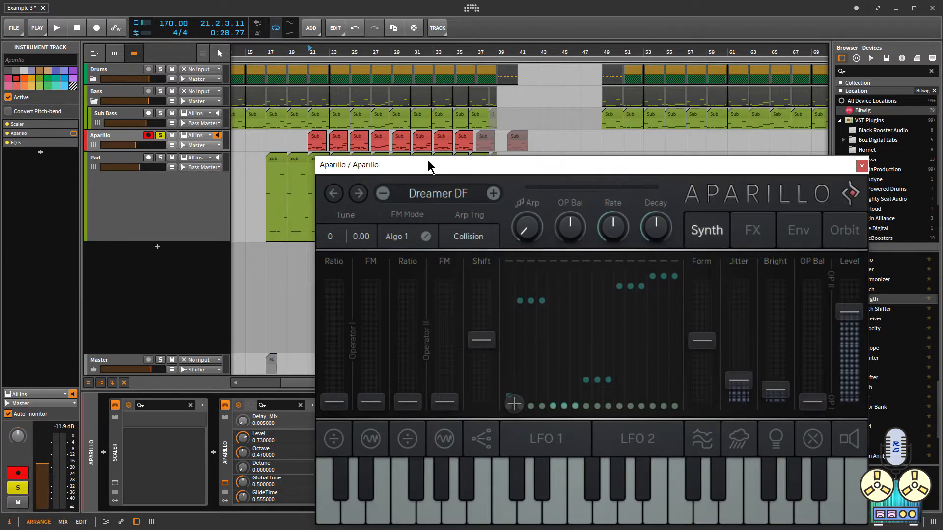
drag(428, 160, 356, 161)
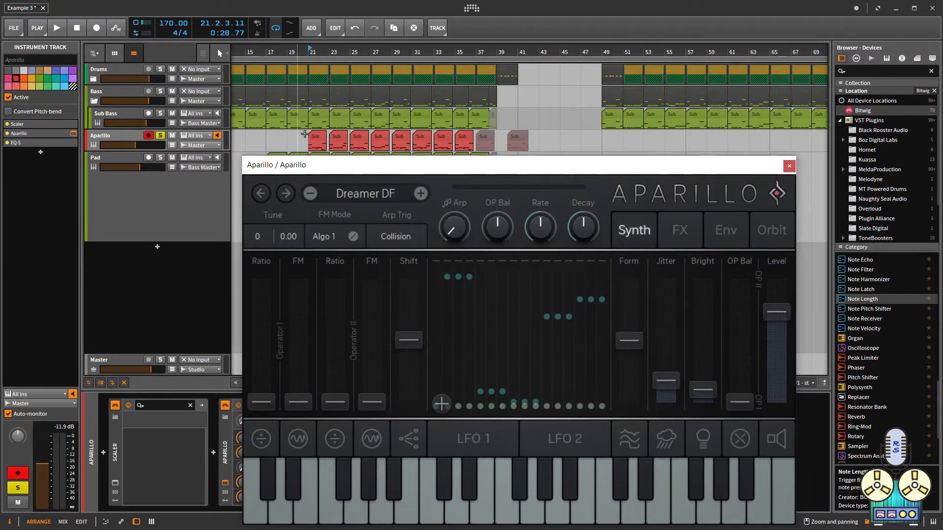
click(306, 133)
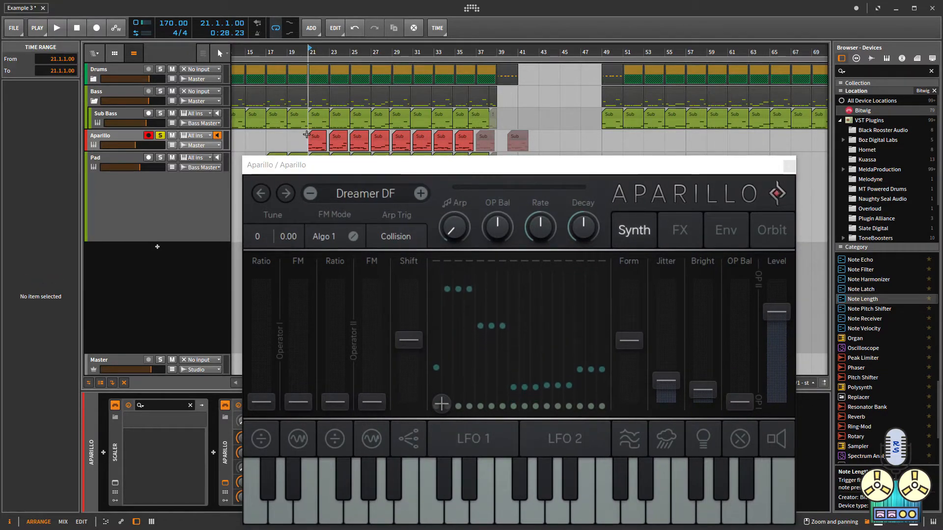
key(space)
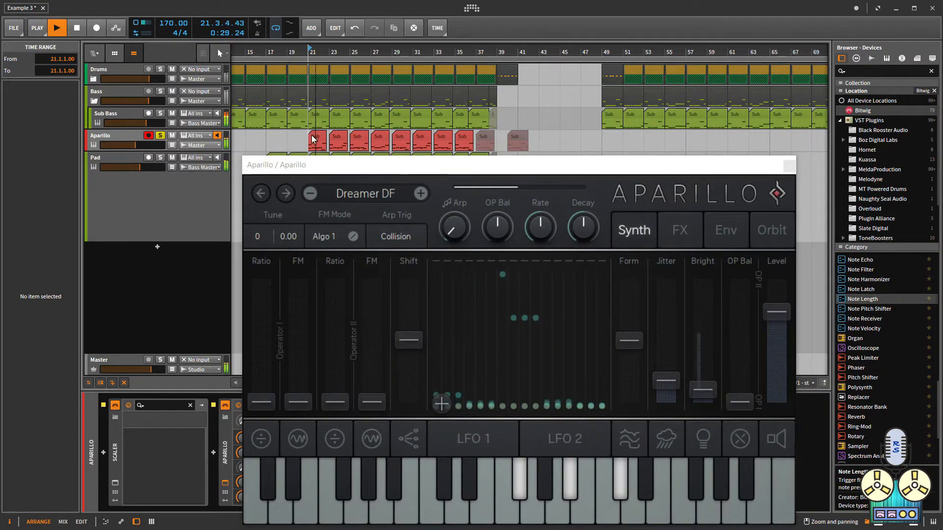
key(space)
Step: Load the Fx 70s TV Show RAY preset from the Embrays Hollywood bank and play it back
click(365, 194)
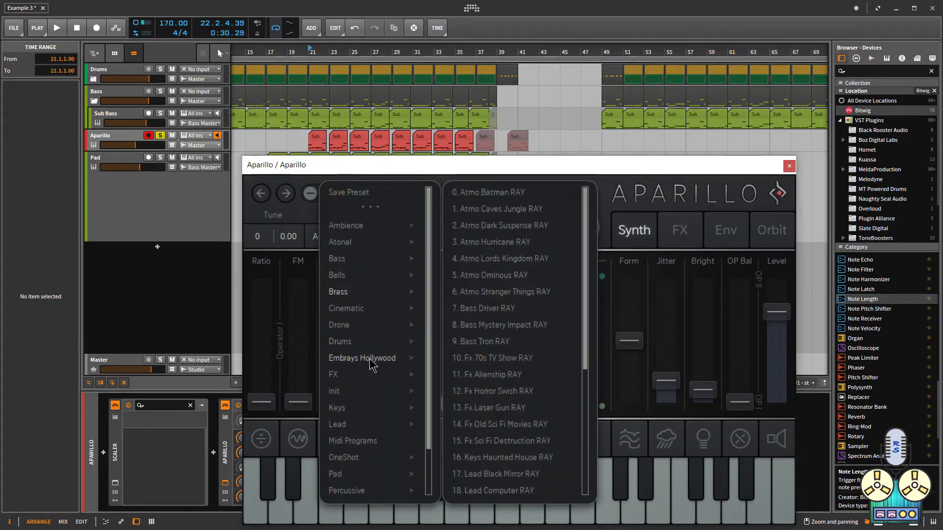
click(510, 359)
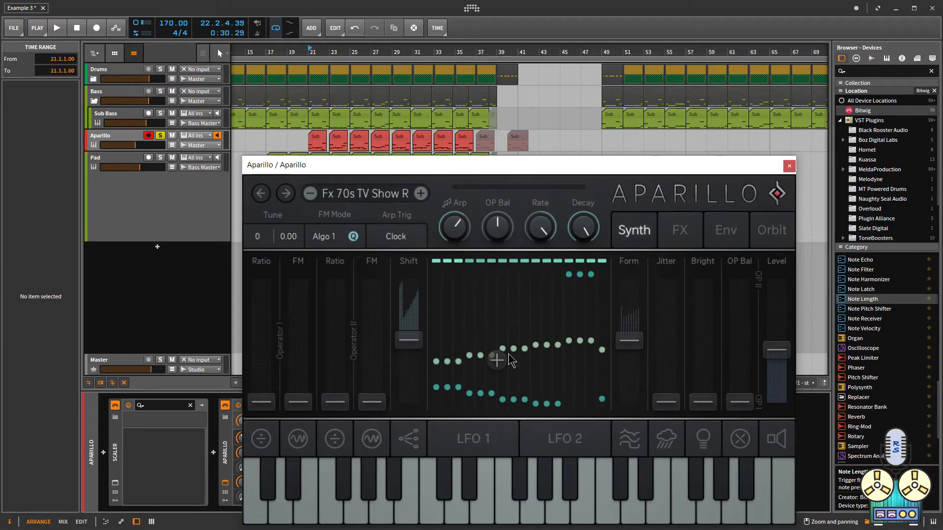
key(space)
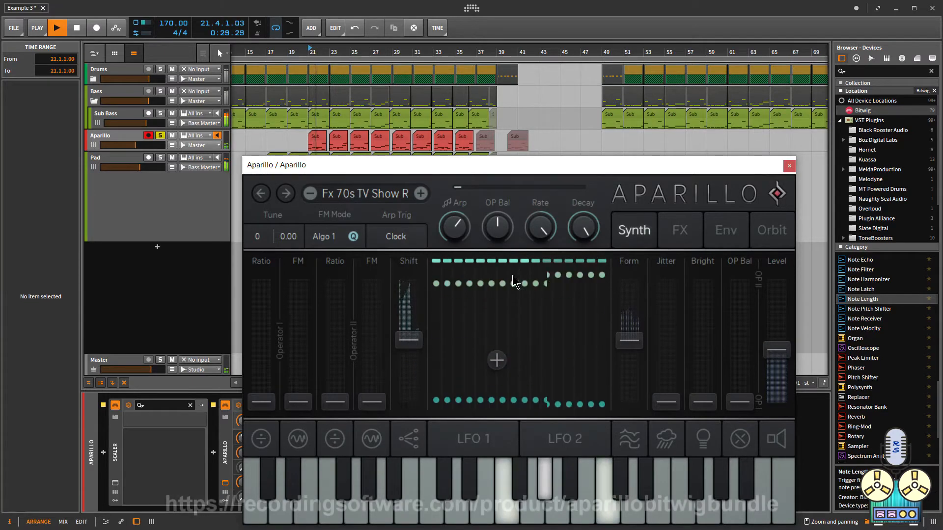
key(space)
Step: Load the 808 DF drum preset and step forward to 808 Metal DF during playback
click(393, 194)
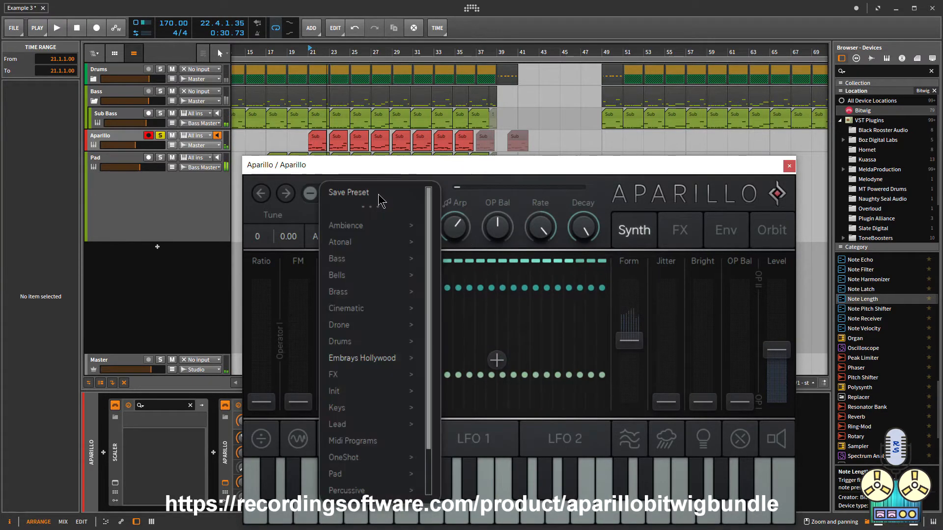
mouse_move(368, 343)
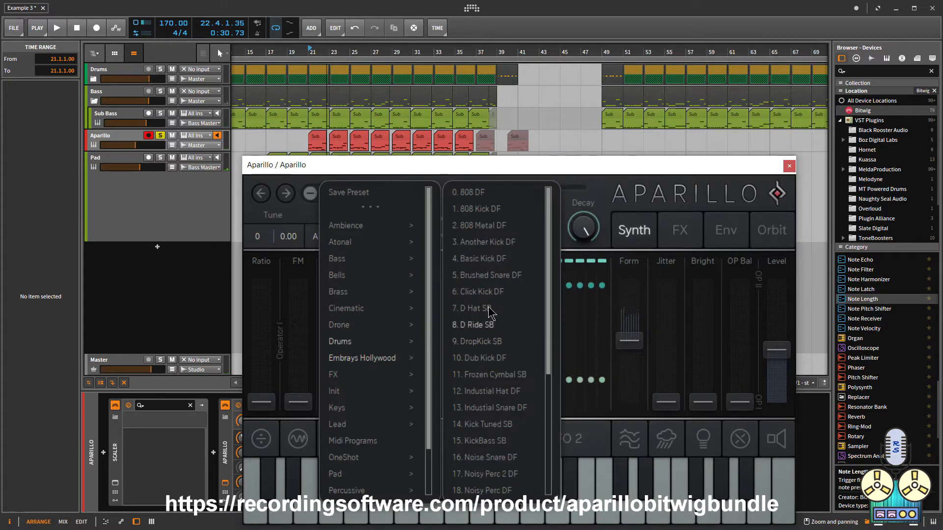
click(469, 193)
key(space)
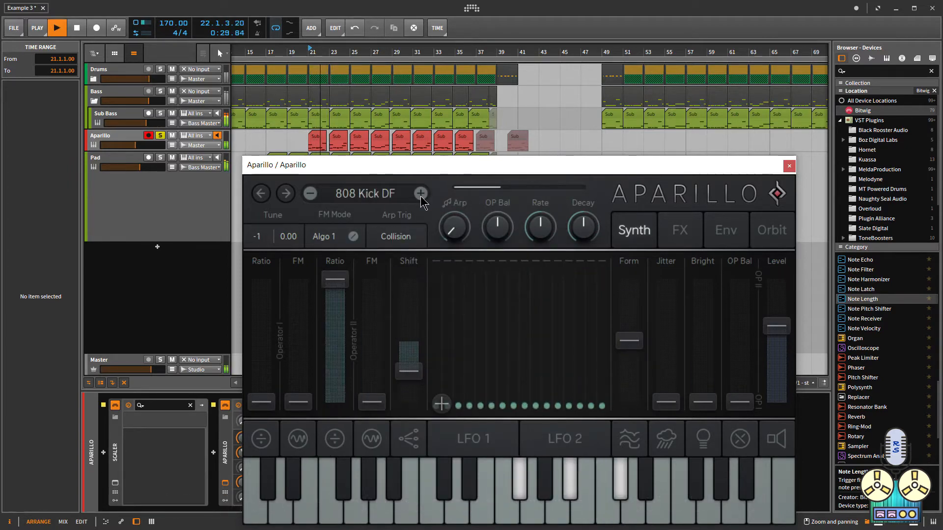
click(421, 195)
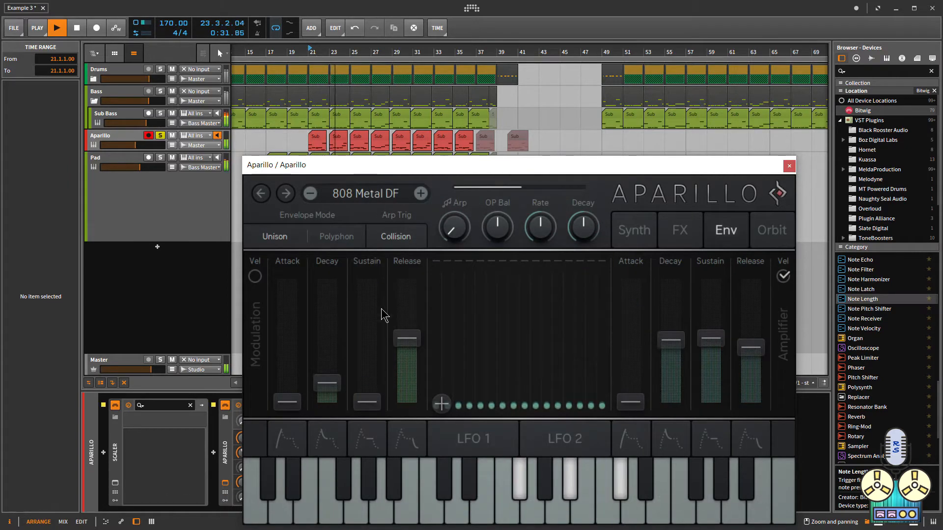
key(space)
Step: On the Synth page, set the FM mode to Algo 3 with the H option while auditioning the sound
click(633, 234)
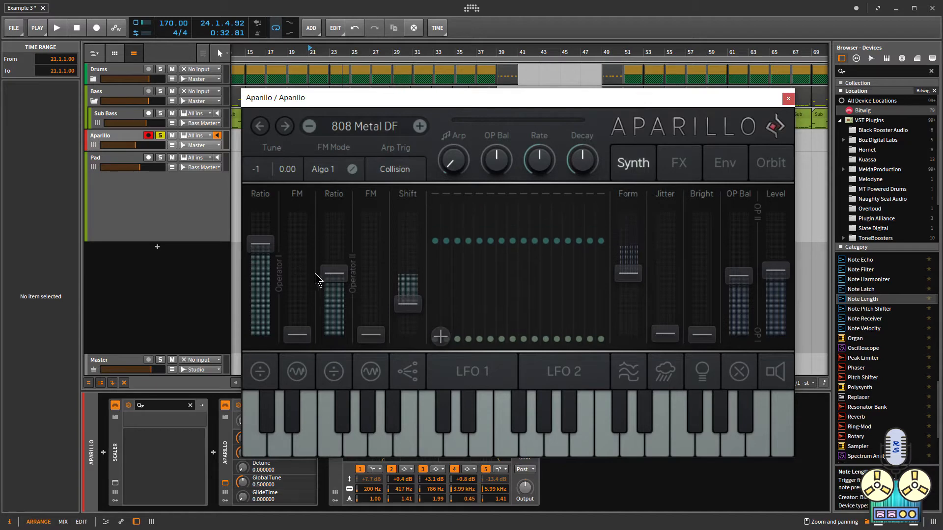
click(324, 172)
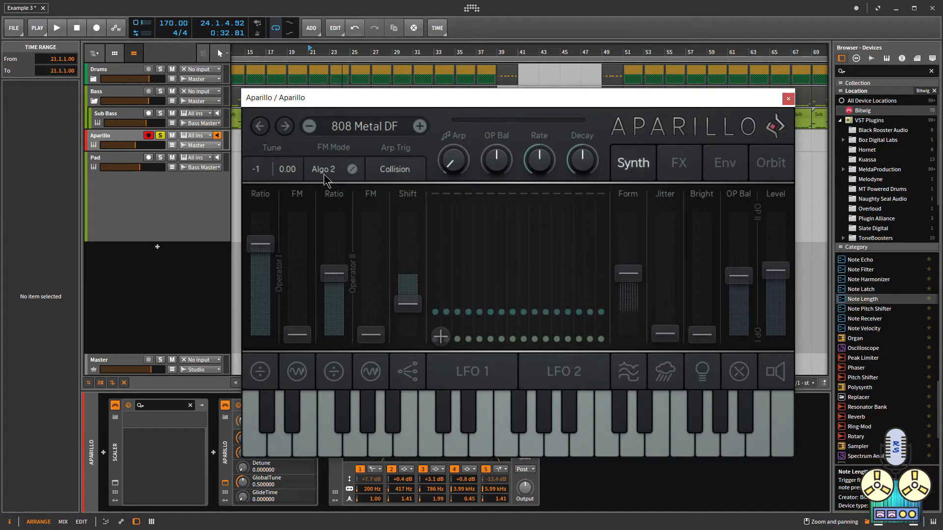
key(space)
click(324, 172)
click(324, 172)
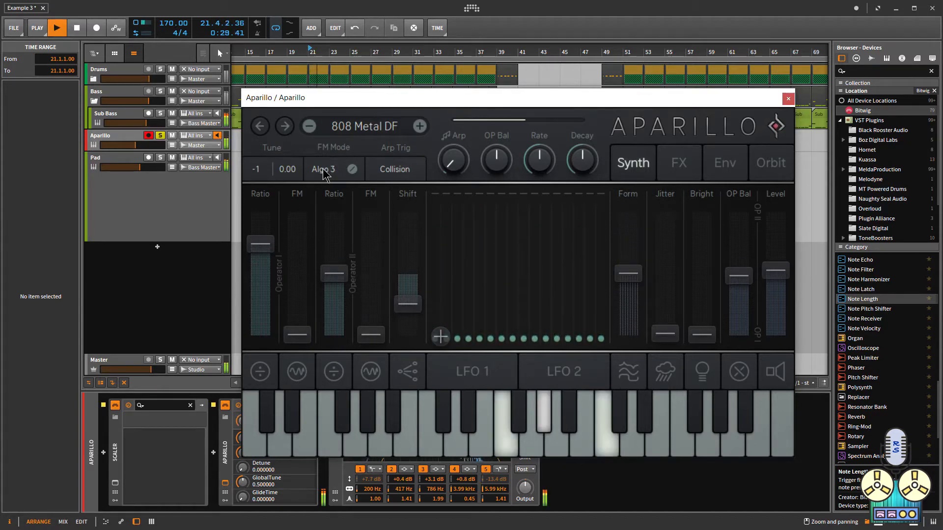
click(350, 170)
key(space)
Step: Set the synth's coarse tune to -2 and raise Operator I's FM amount during playback
drag(255, 173, 254, 315)
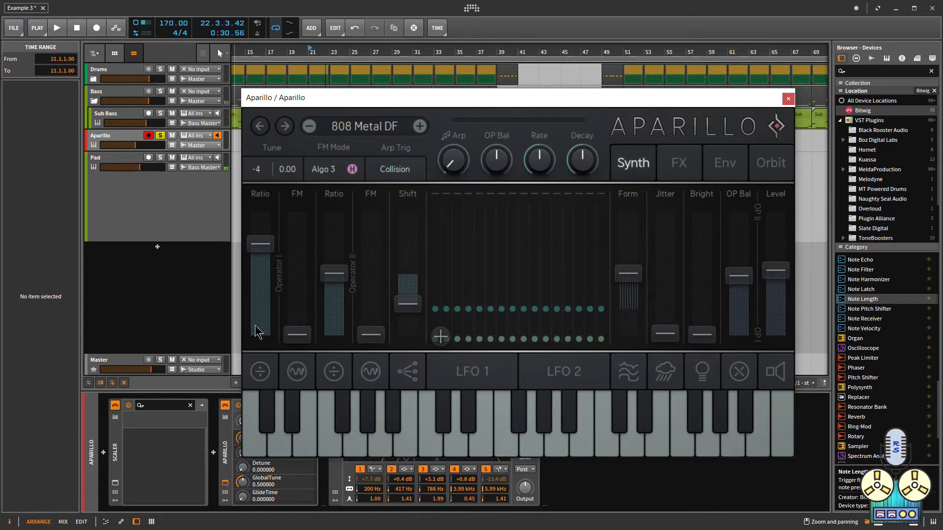
key(space)
mouse_move(256, 163)
mouse_down()
mouse_move(267, 116)
mouse_move(265, 185)
mouse_move(289, 338)
mouse_move(294, 304)
mouse_up()
Step: Raise Operator II's FM amount and lower both operators' ratios slightly while listening, and stop playback
drag(370, 334, 376, 321)
drag(340, 284, 341, 287)
drag(375, 324, 375, 312)
drag(255, 247, 257, 258)
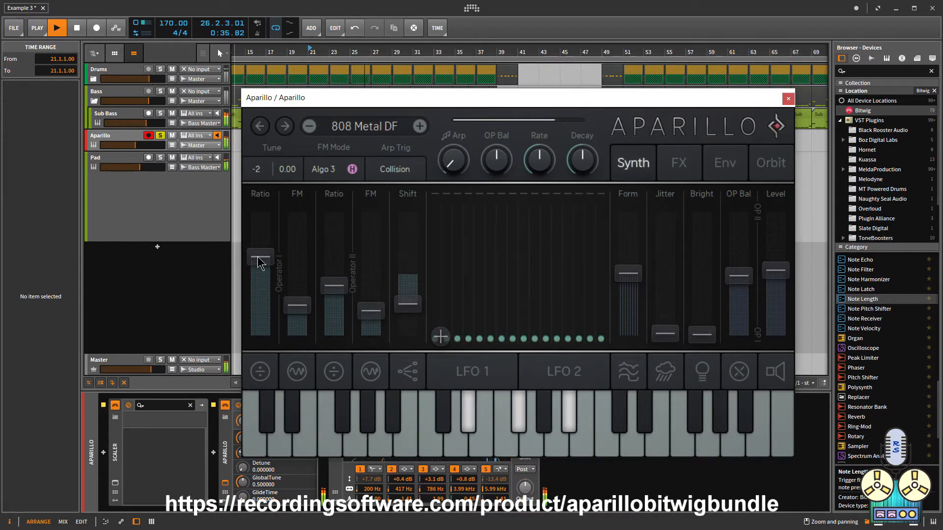
key(space)
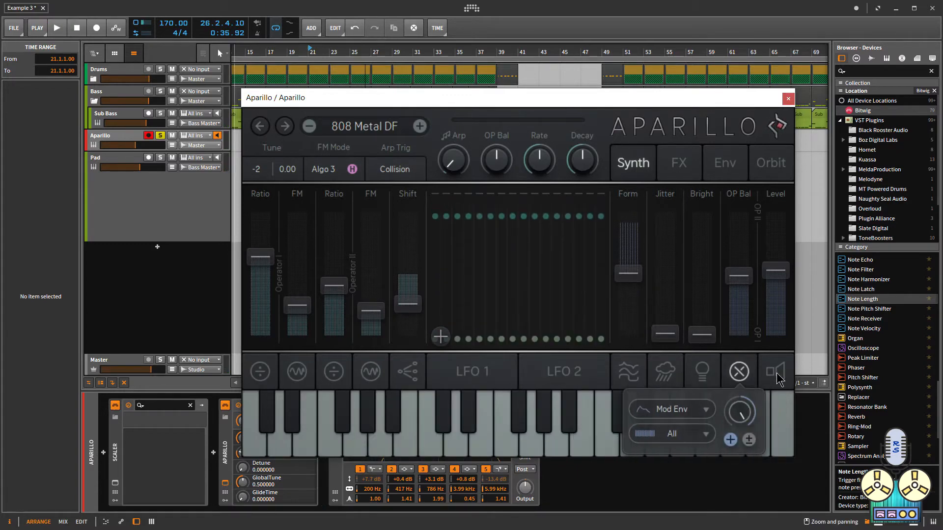
Step: Inspect Operator I's ratio modulation settings, and view the synth's Env and Orbit pages
mouse_move(260, 378)
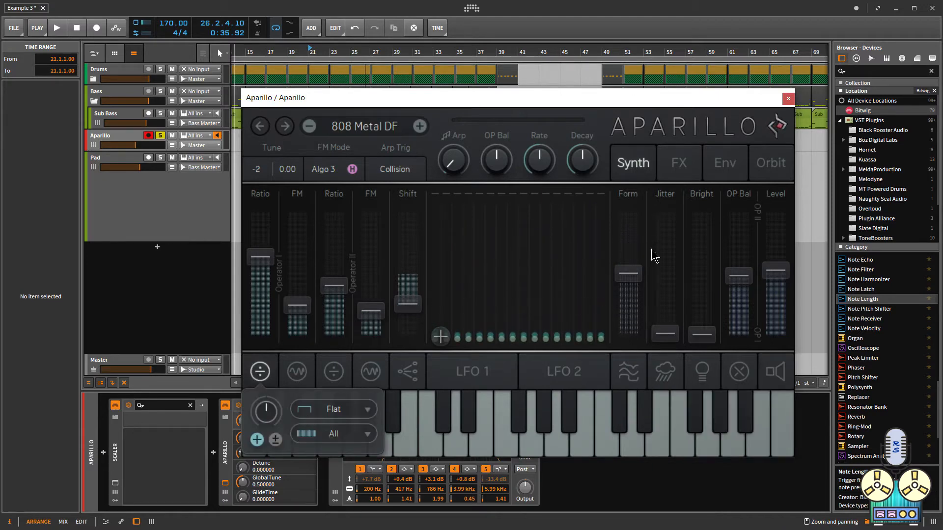
click(727, 169)
click(770, 164)
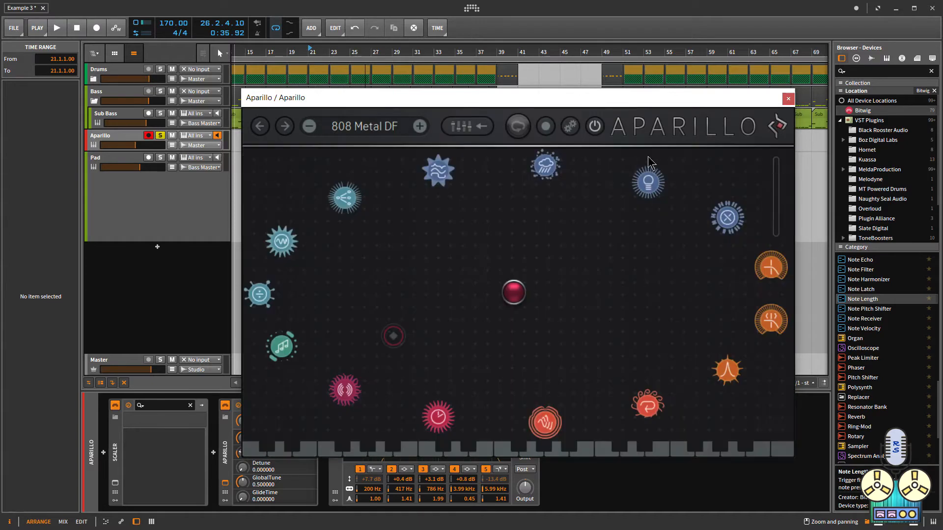
Step: Return from the Orbit page to the Synth page and set Operator I's ratio modulation source to Mod Env
click(467, 129)
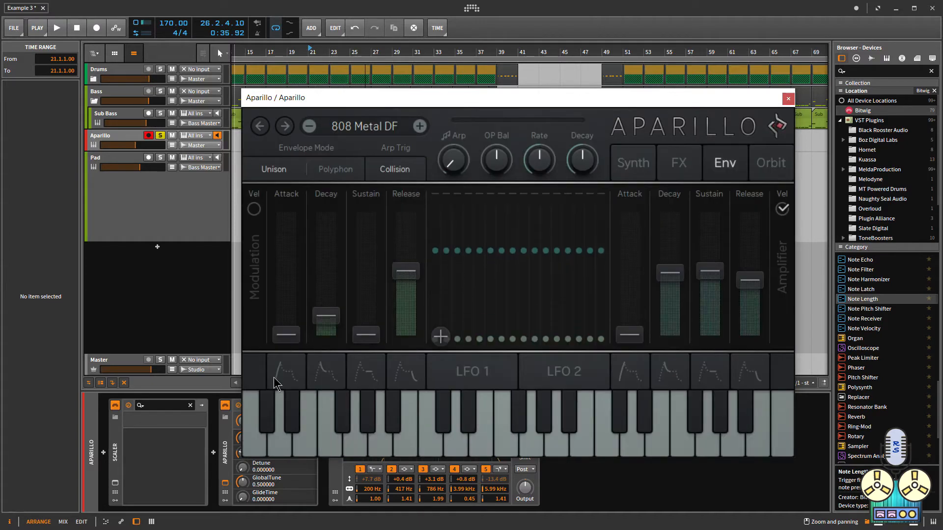
click(648, 165)
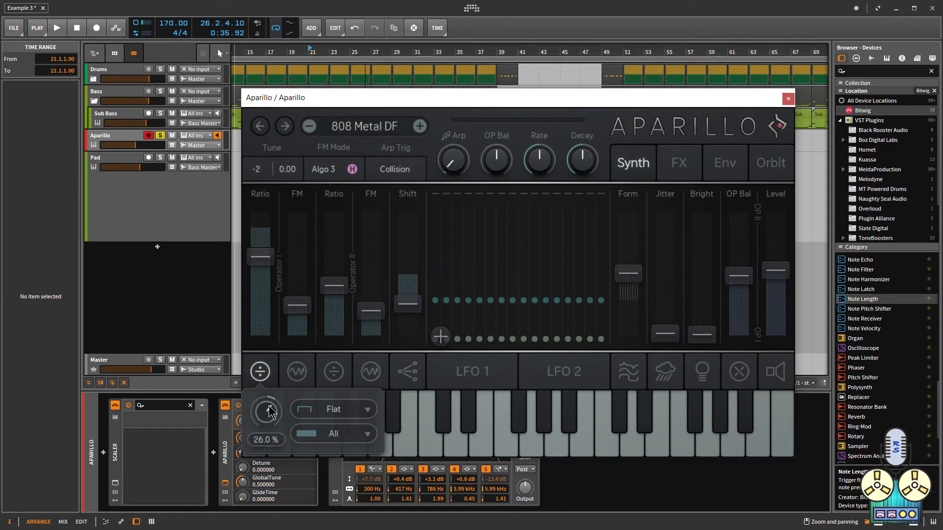
click(338, 423)
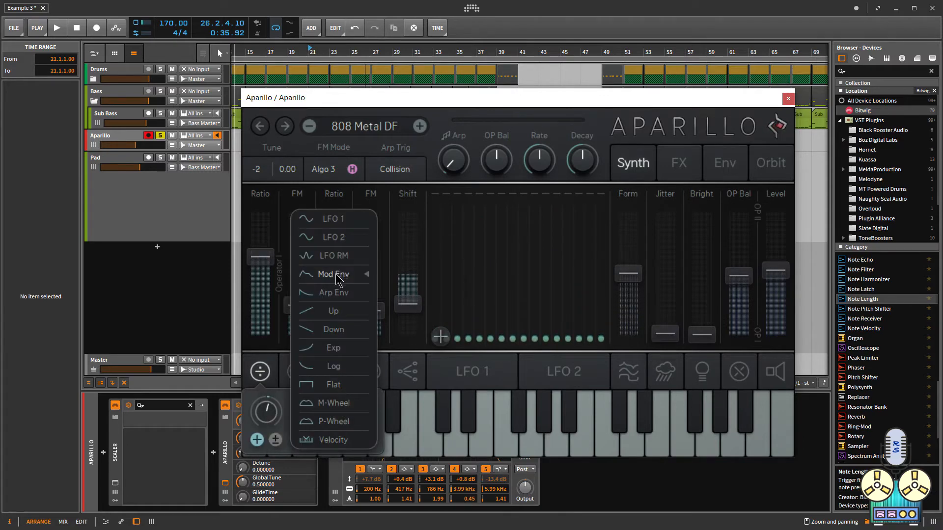
click(337, 275)
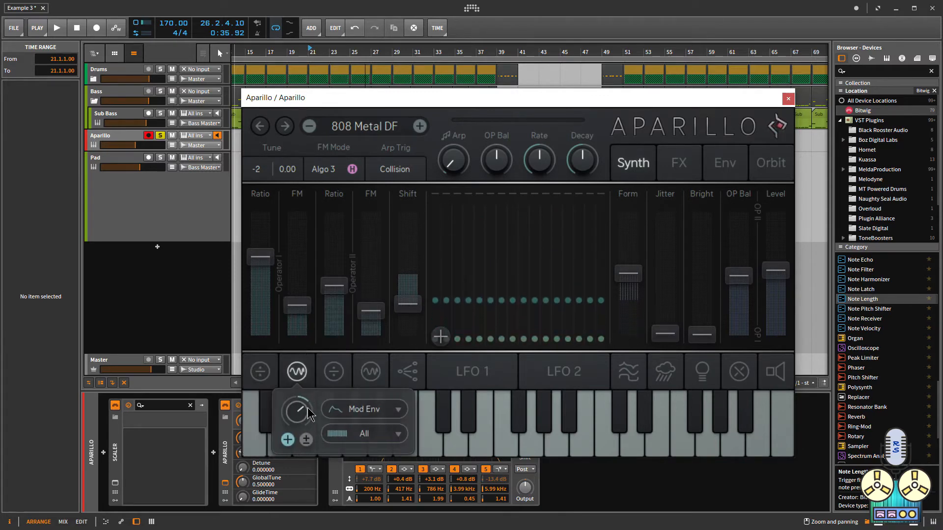
Step: Review Operator II's ratio and FM modulation, and set the Shift modulation source to LFO 2
click(333, 371)
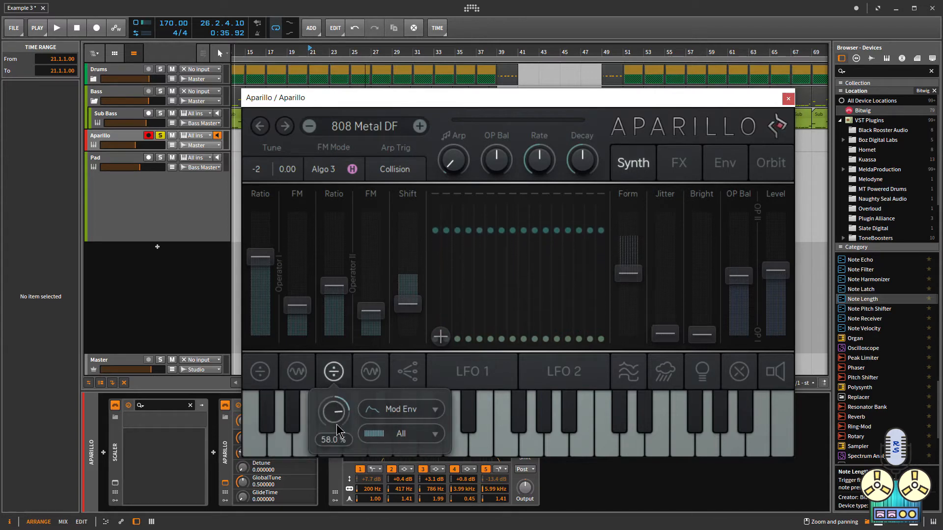
click(371, 371)
click(407, 371)
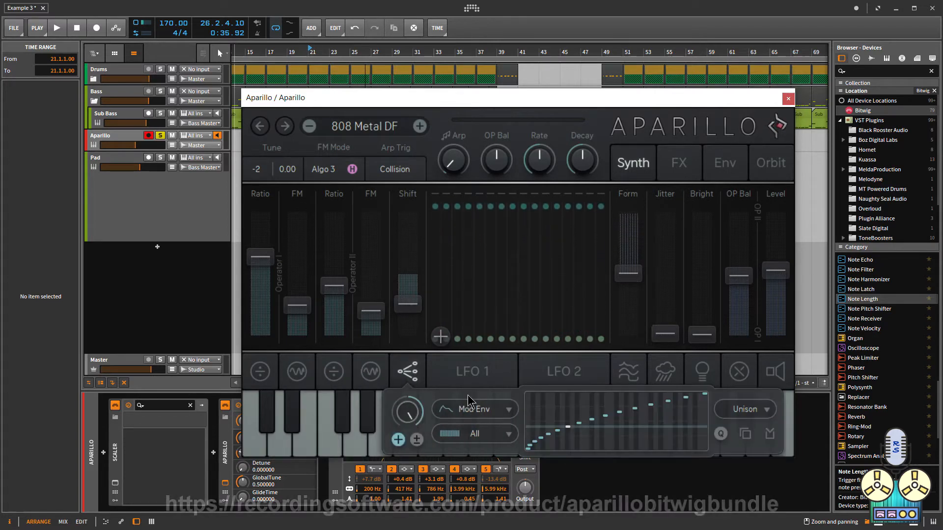
click(490, 421)
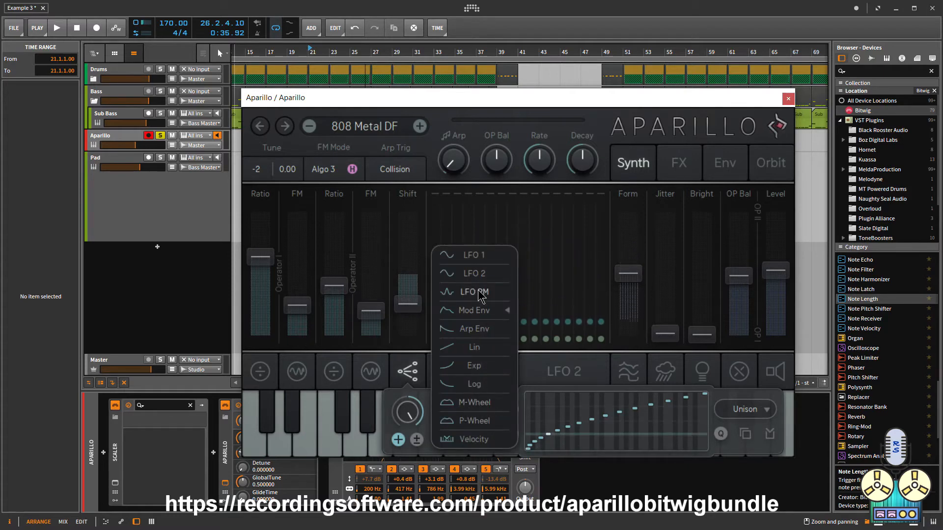
click(475, 273)
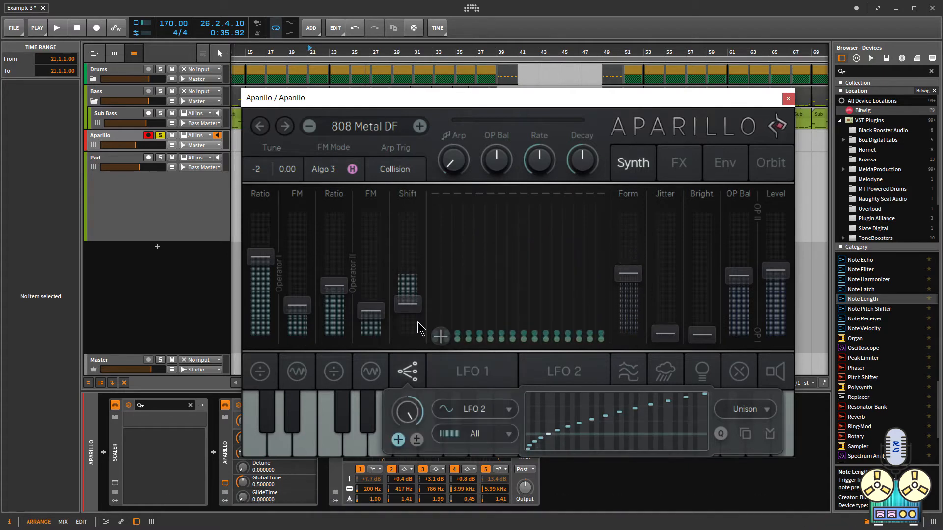
Step: Raise the Shift to around its centre during playback and limit its modulation to the Lower voices
key(space)
drag(406, 306, 410, 267)
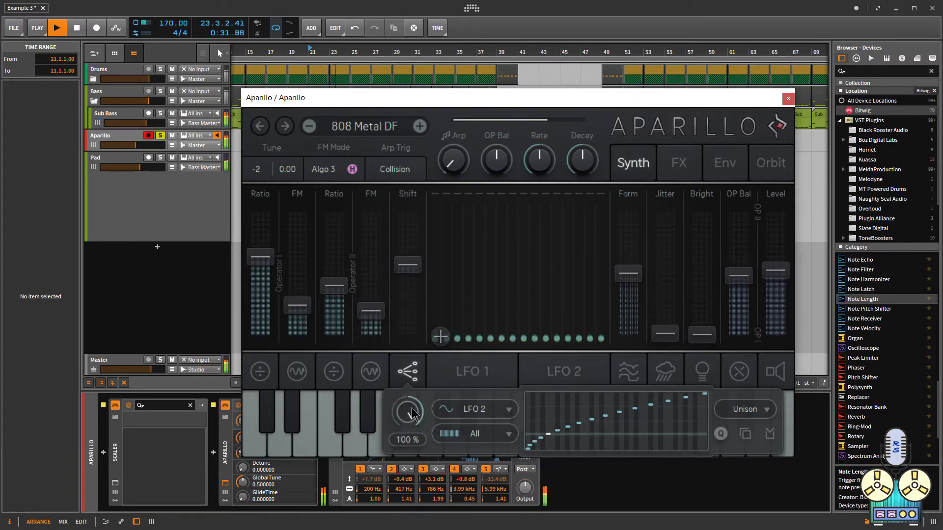
click(497, 436)
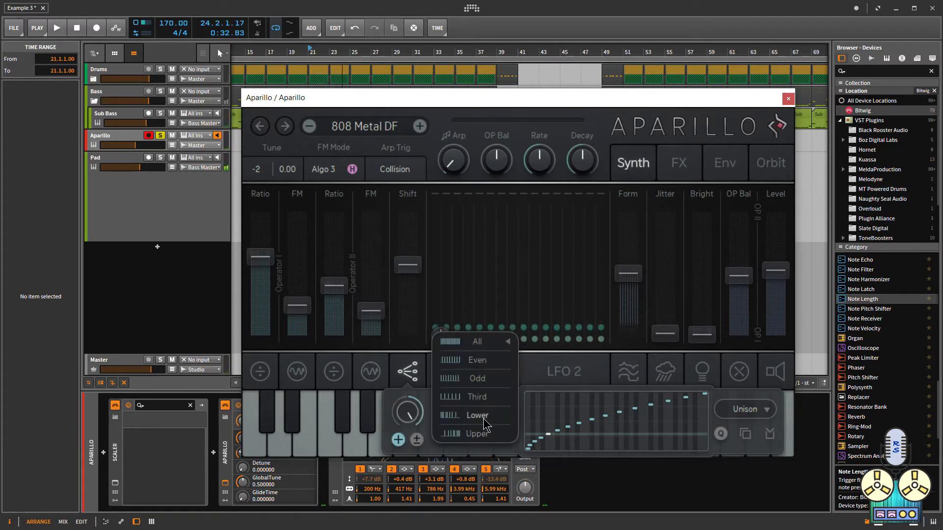
click(483, 417)
key(space)
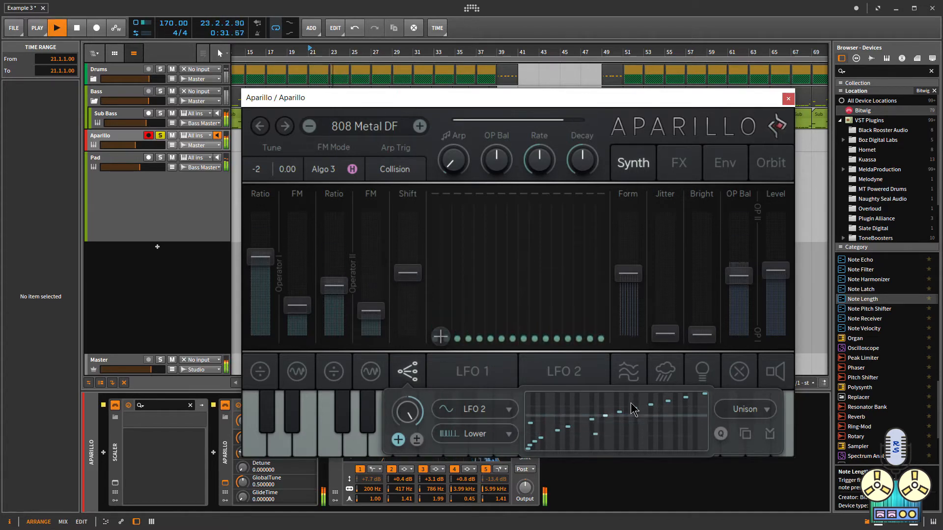
Step: Set the Shift modulation's scale to Minor 5 and raise the Shift amount while listening
click(703, 371)
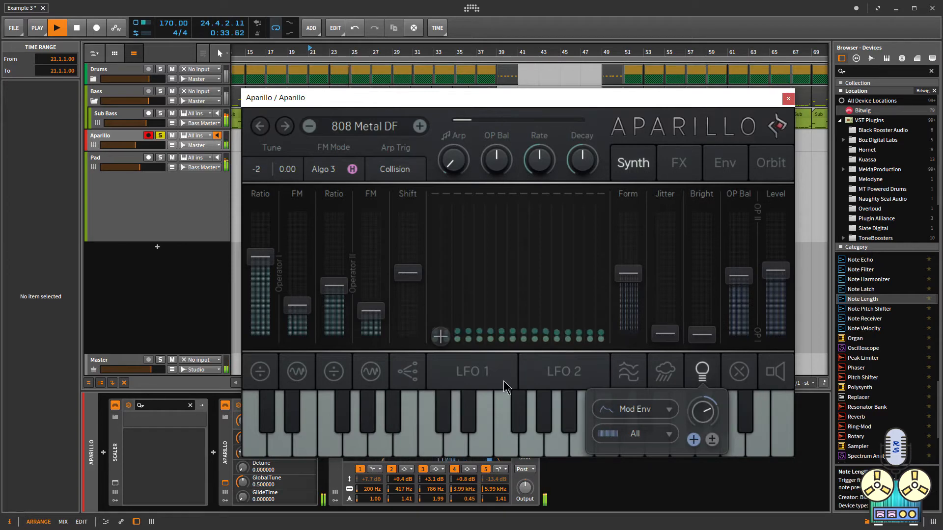
click(405, 376)
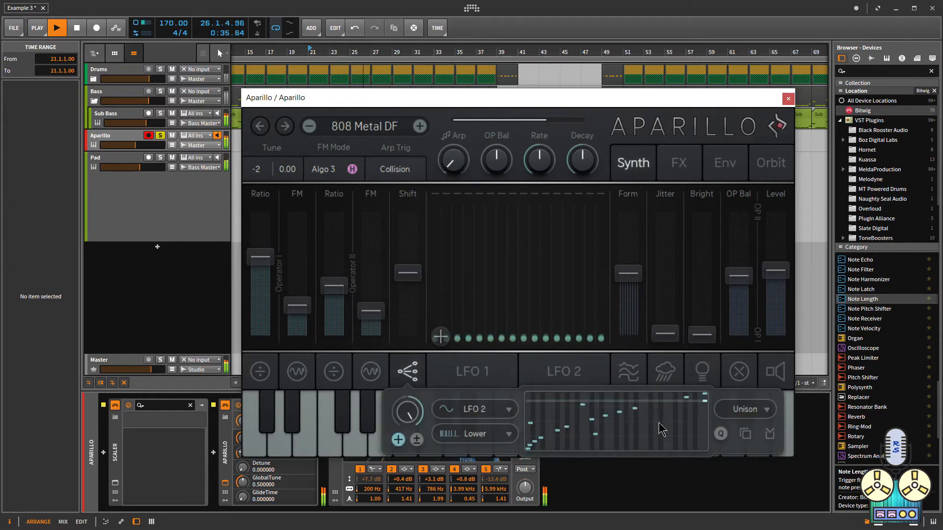
click(750, 421)
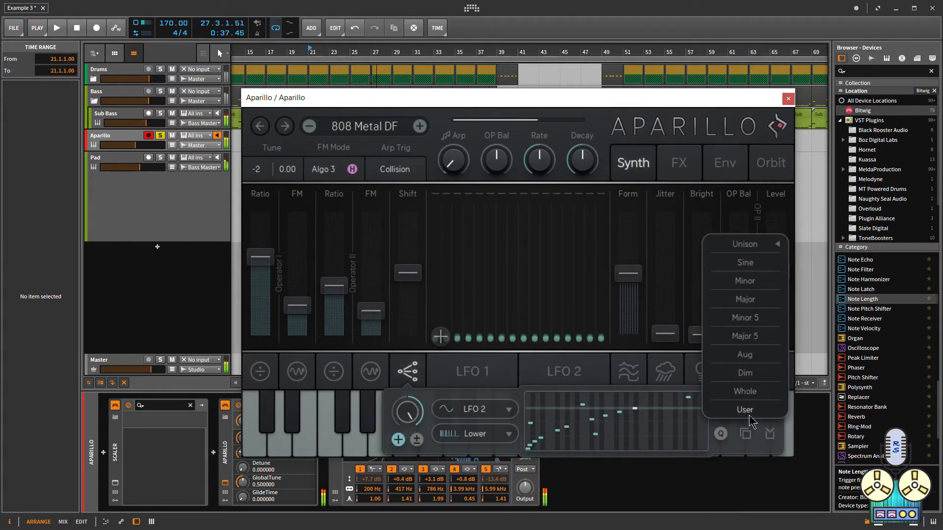
click(750, 322)
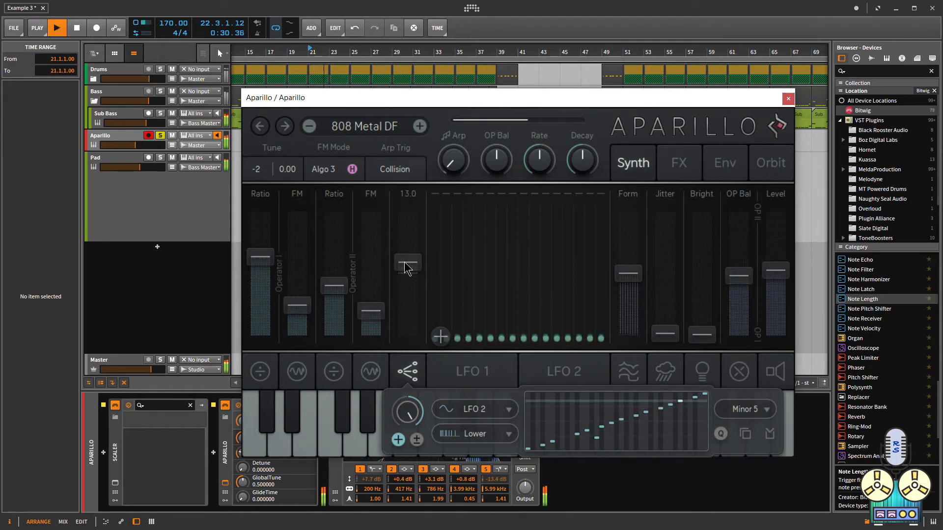
drag(407, 285, 405, 248)
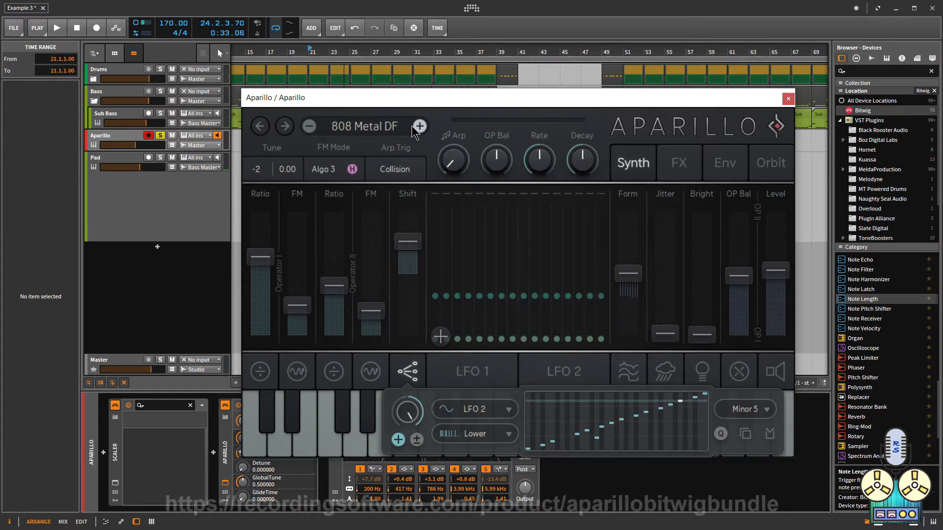
Step: On the Env page, give LFO 1 a rising ramp waveform and turn on its arrow option
click(284, 126)
click(307, 126)
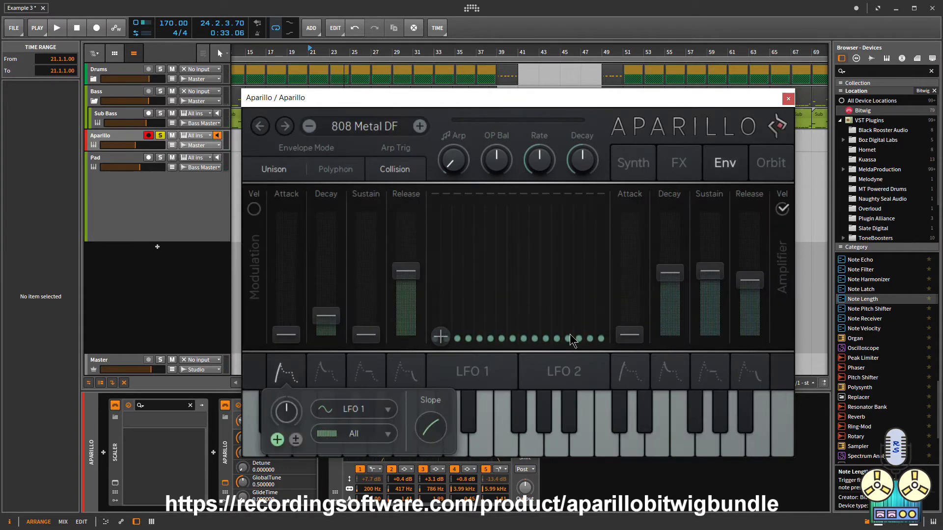
click(483, 383)
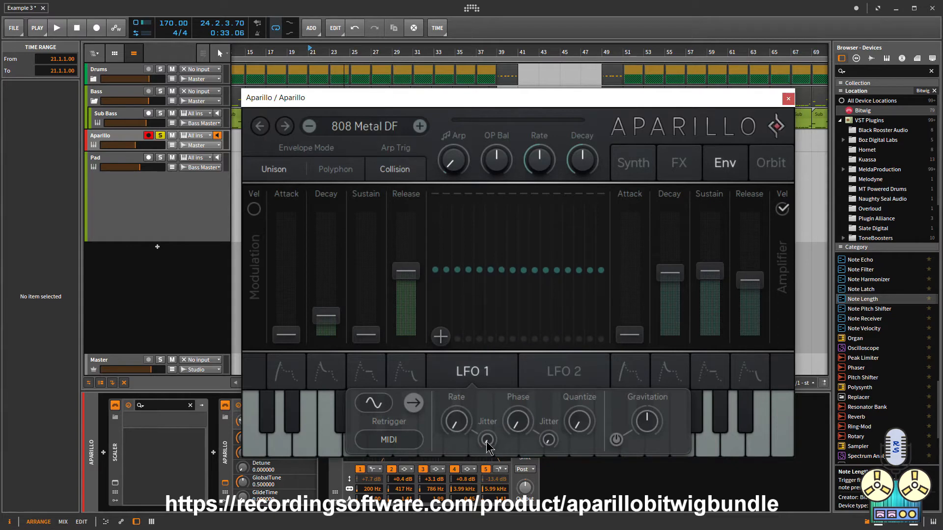
click(380, 411)
click(373, 411)
click(413, 404)
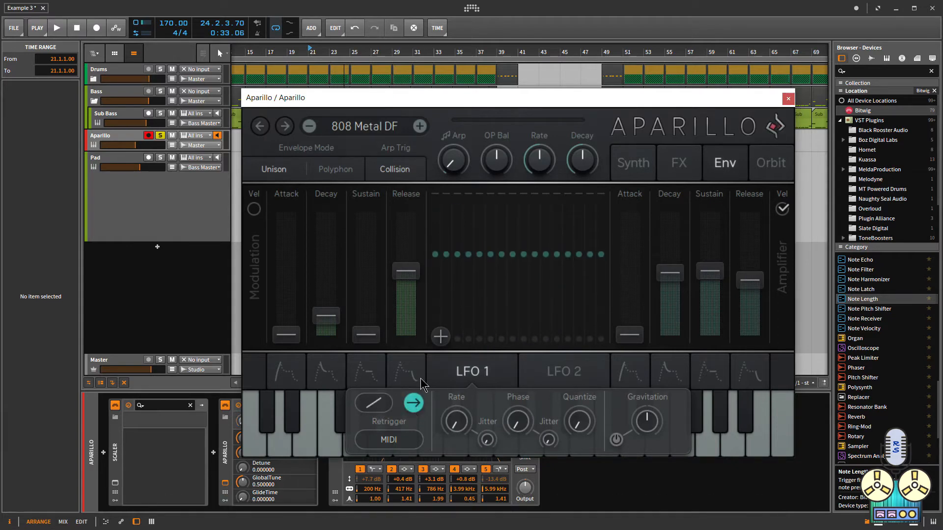
Step: Compare both LFOs' settings while raising LFO 1's rate and rate jitter and adding a little phase modulation to LFO 2
click(565, 381)
click(474, 373)
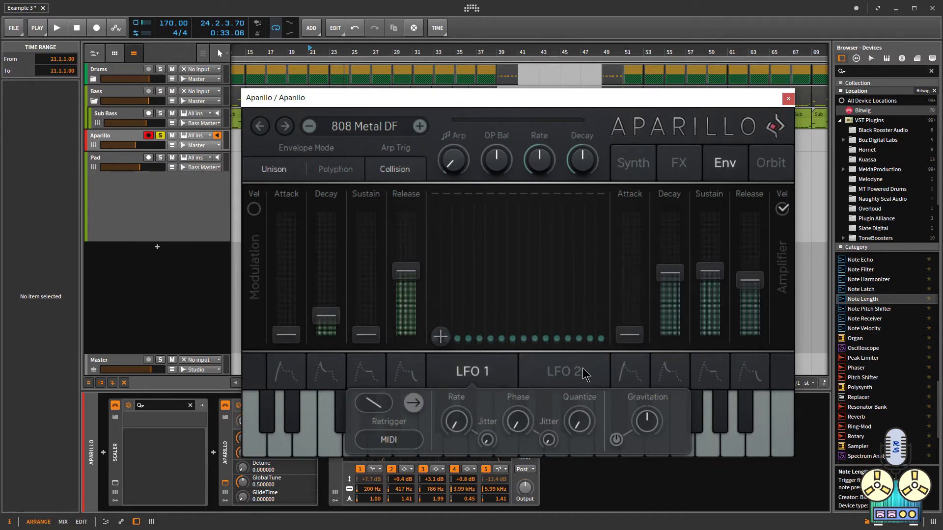
click(568, 375)
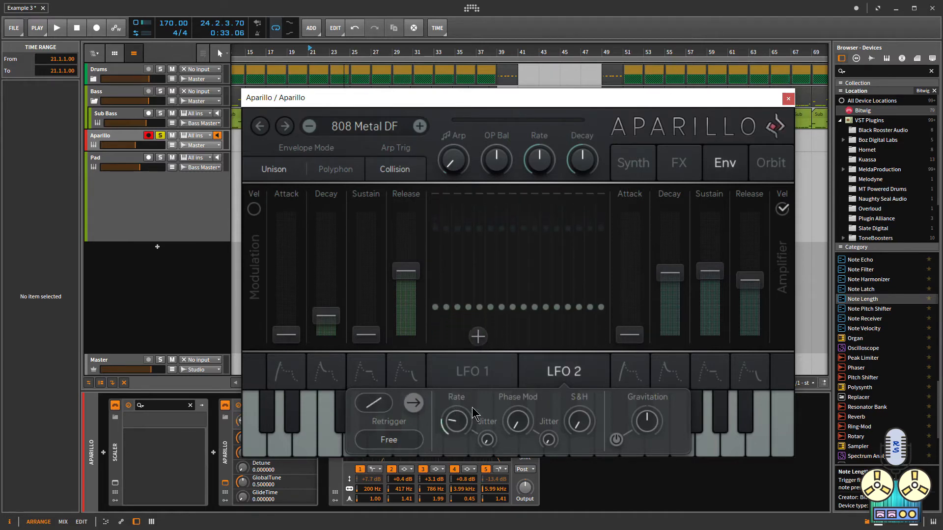
click(561, 376)
click(473, 374)
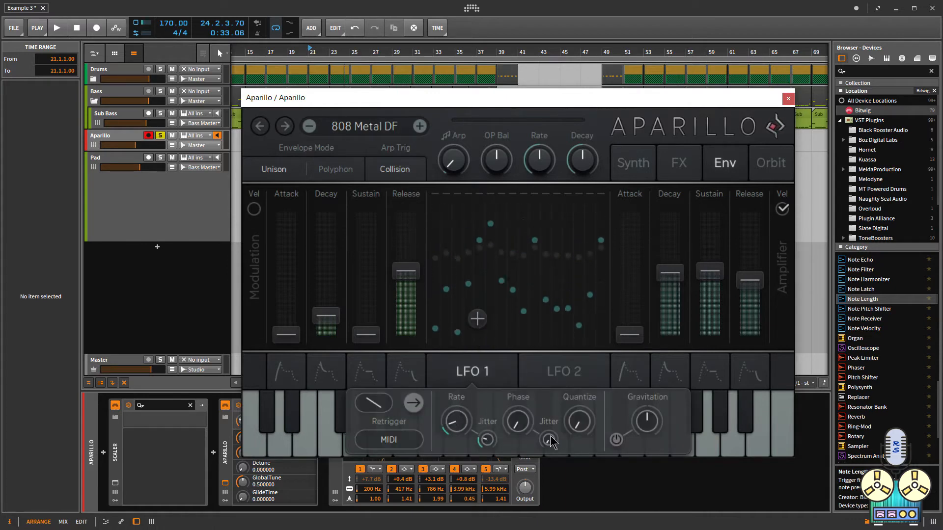
click(564, 375)
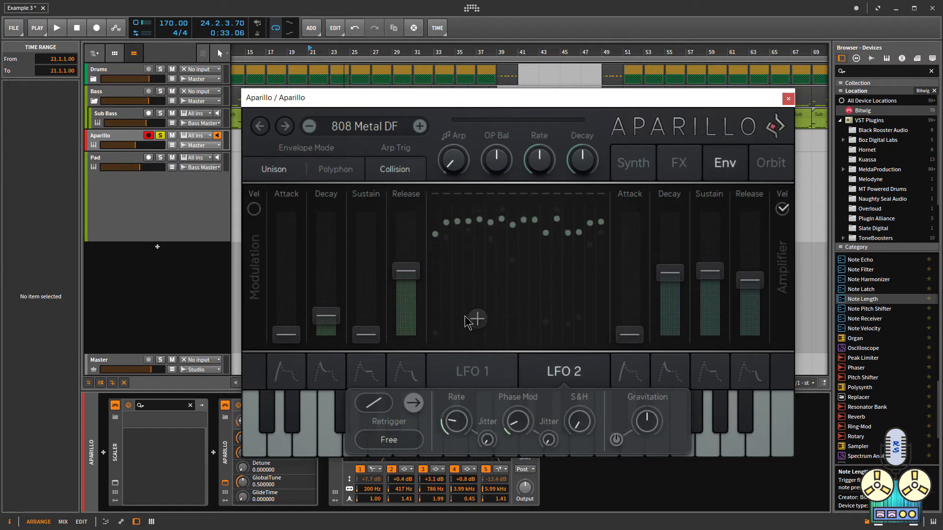
Step: During playback, turn up LFO 2's rate and raise the modulation envelope's sustain and attack
key(space)
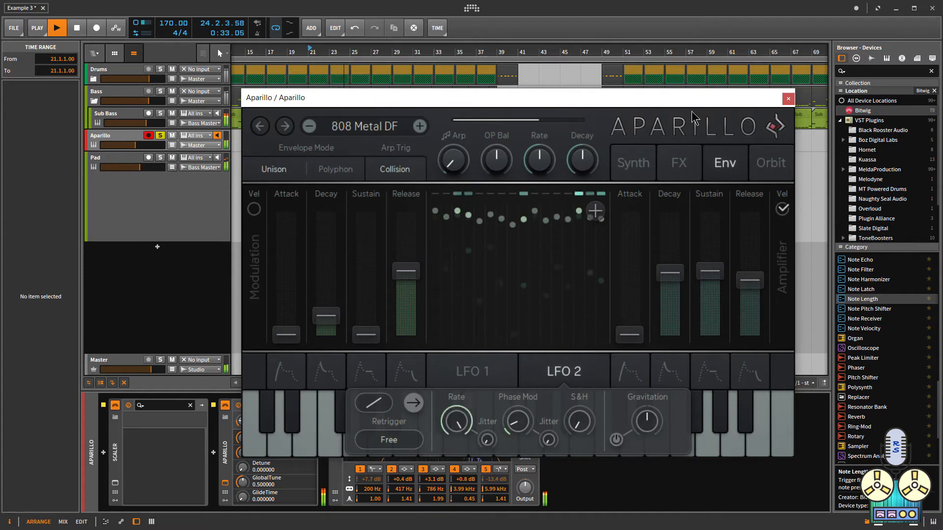
drag(366, 335, 363, 312)
drag(283, 337, 305, 305)
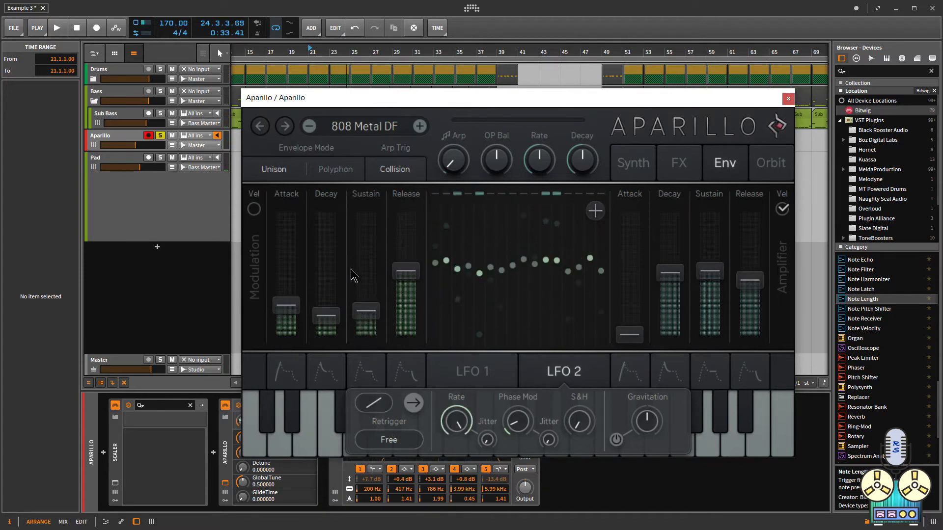
Step: Apply modulation to the modulation envelope's attack, decay, sustain and release in turn
click(286, 374)
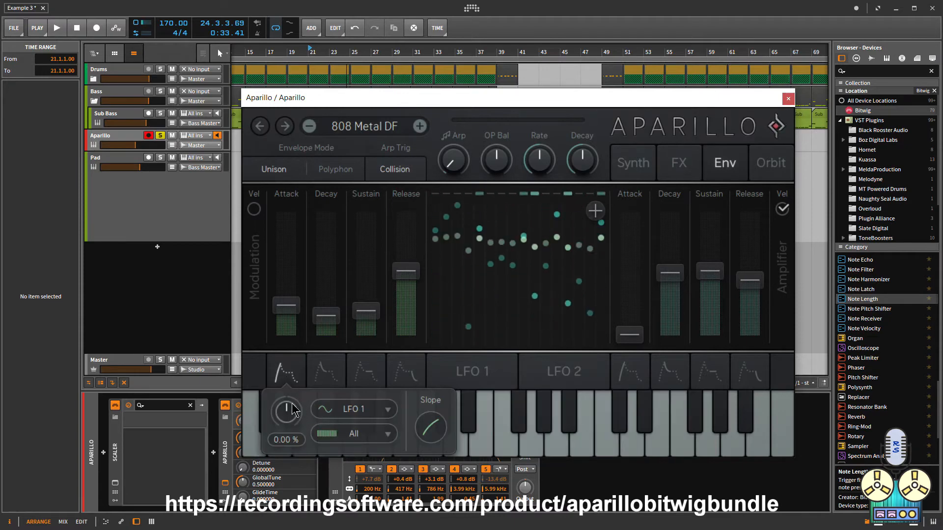
click(324, 374)
click(358, 371)
click(406, 374)
Step: Modulate the amplifier envelope's attack with Exp at 38%, and audition the sound with the amplifier decay's modulation settings open
click(630, 373)
click(563, 409)
click(564, 349)
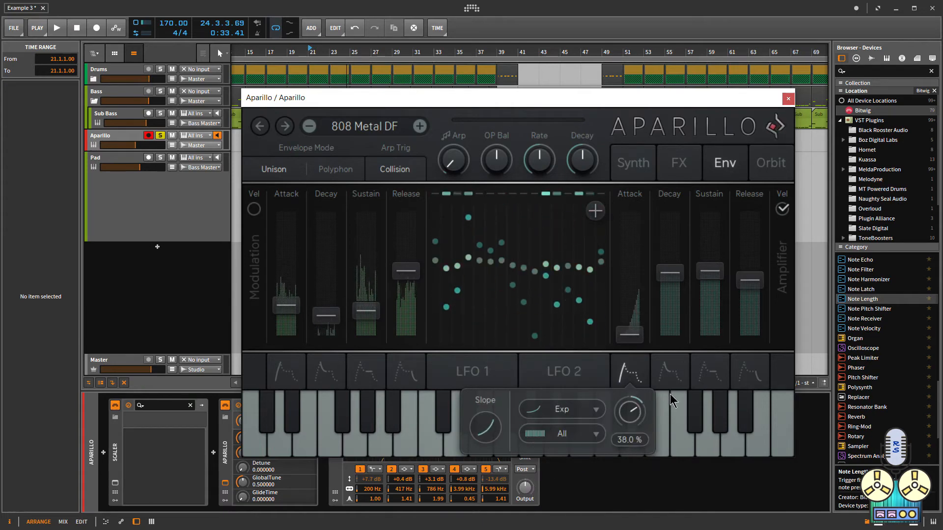
click(669, 375)
key(space)
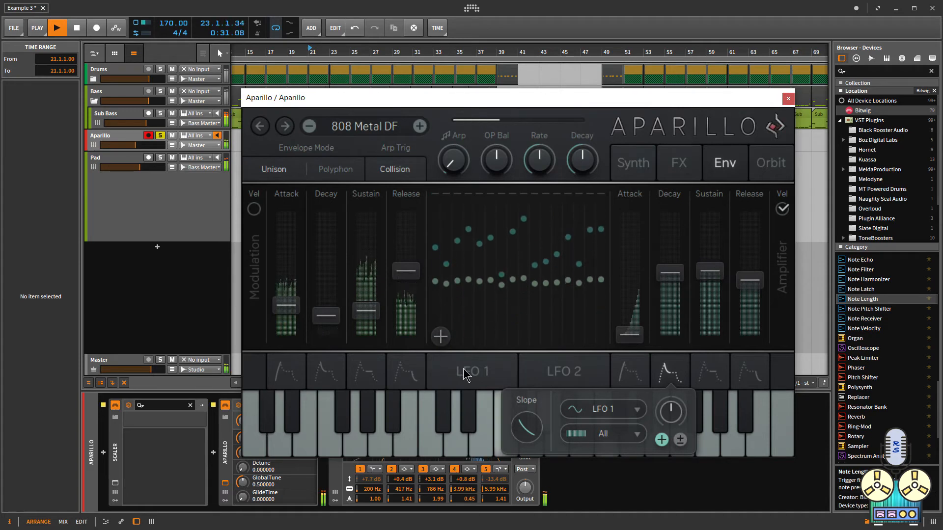
key(space)
Step: On the Synth page, adjust the Shift and raise both operators' FM amounts with playback, and turn up the Arp amount
click(633, 164)
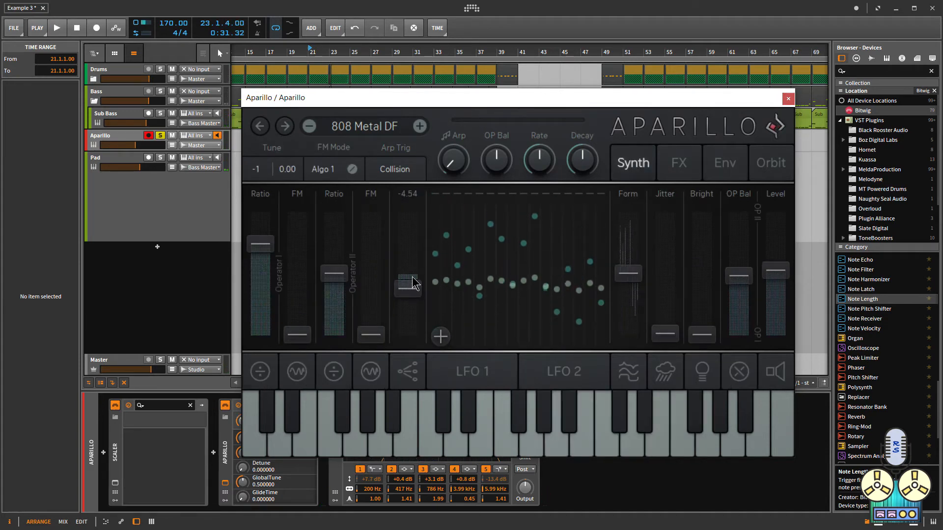
key(space)
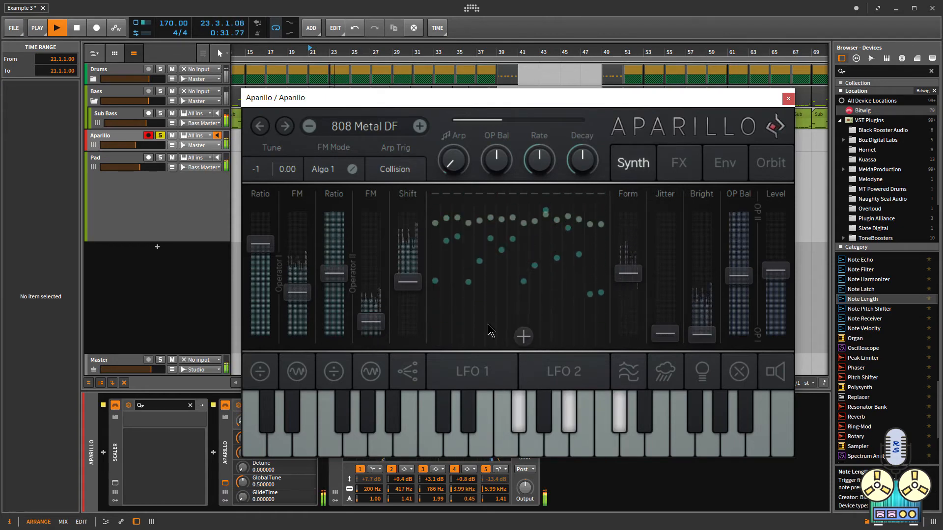
key(space)
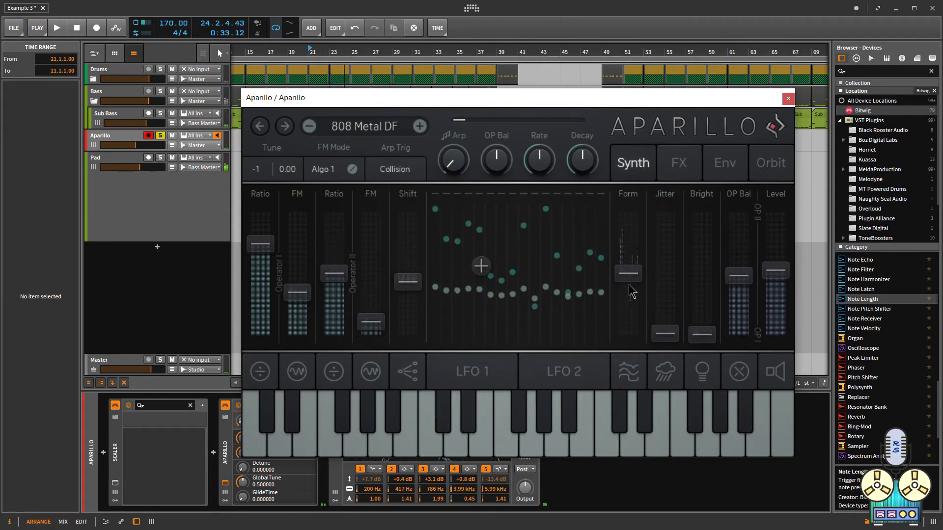
drag(466, 158, 499, 166)
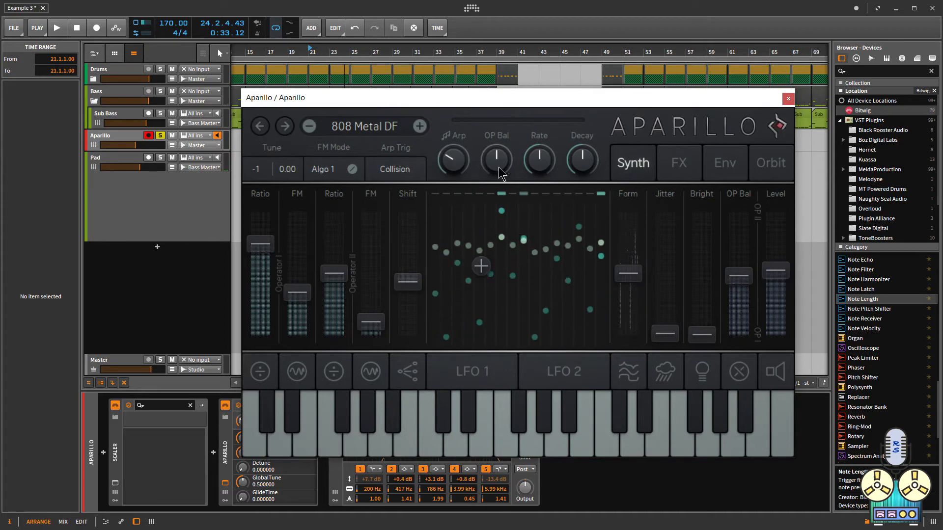
Step: View the Orbit page and load the Dreamer DF preset from the Brass category
click(760, 169)
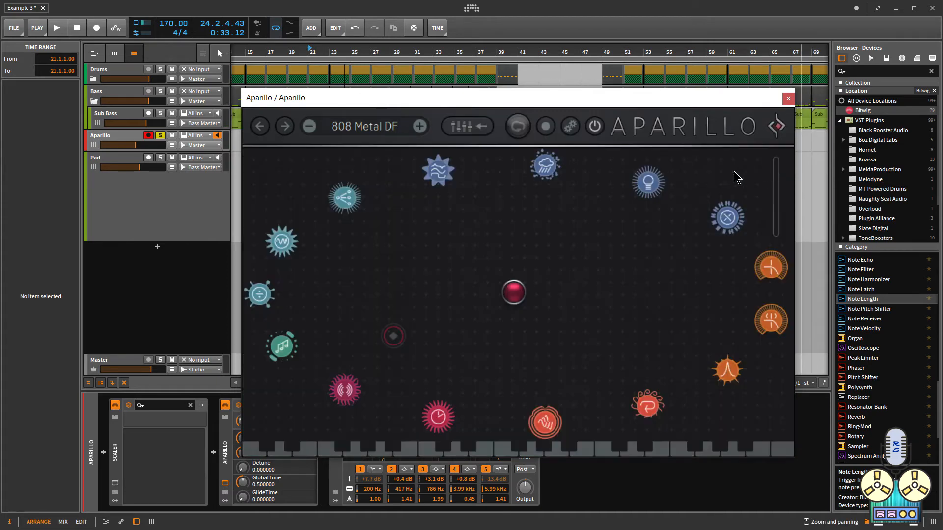
click(376, 137)
mouse_move(370, 217)
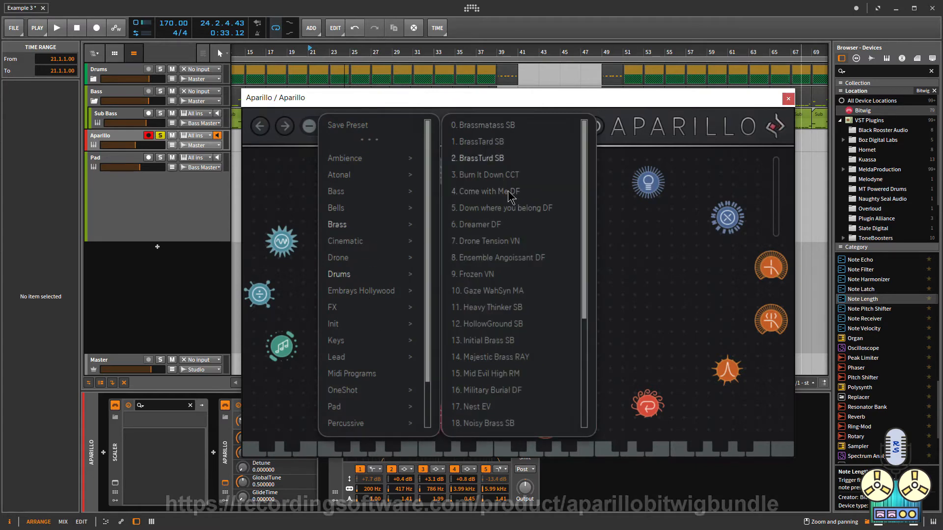
click(491, 228)
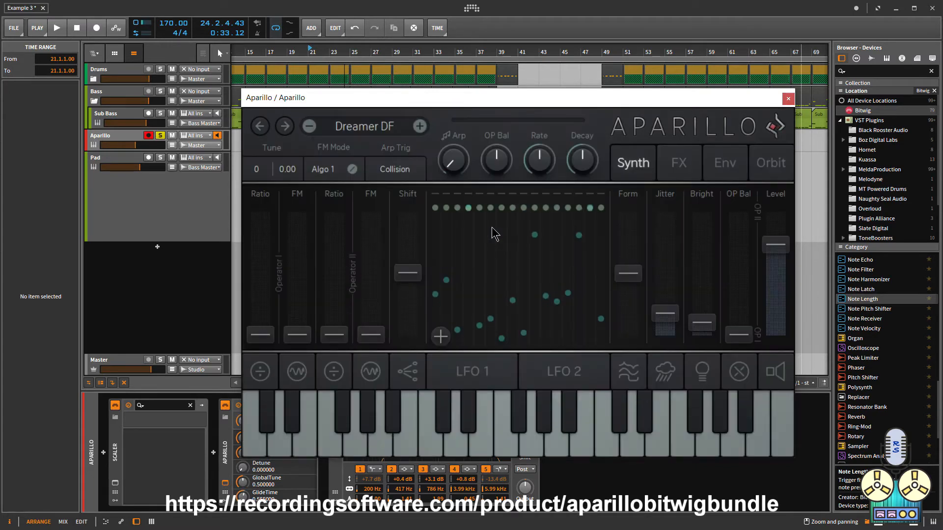
Step: Audition the preset, lower the reverb mix, delay mix and filter cutoff on the FX page, and modulate the cutoff with Flat on Odd
key(space)
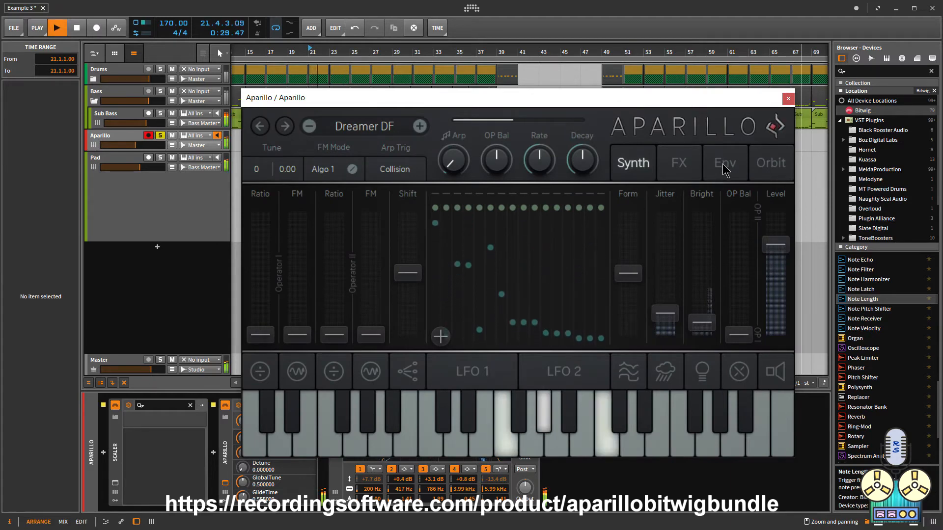
key(space)
click(679, 166)
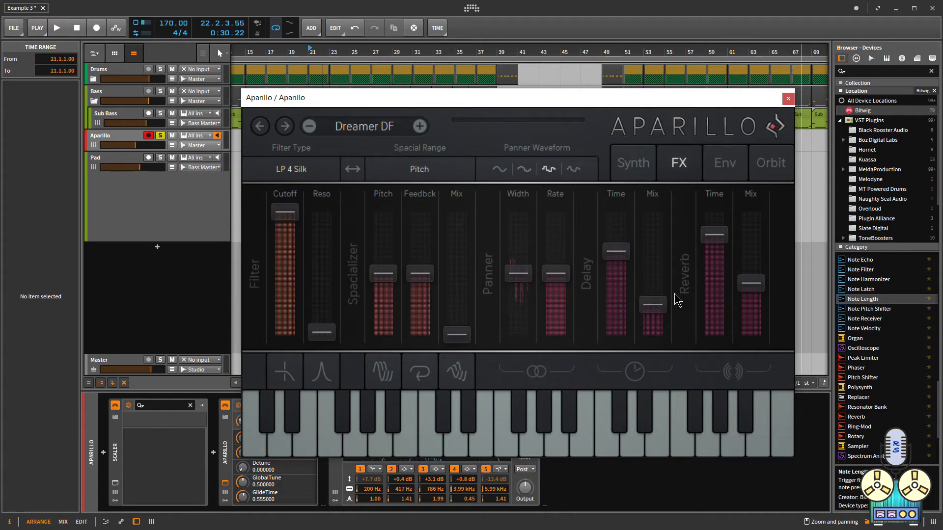
drag(752, 289, 753, 301)
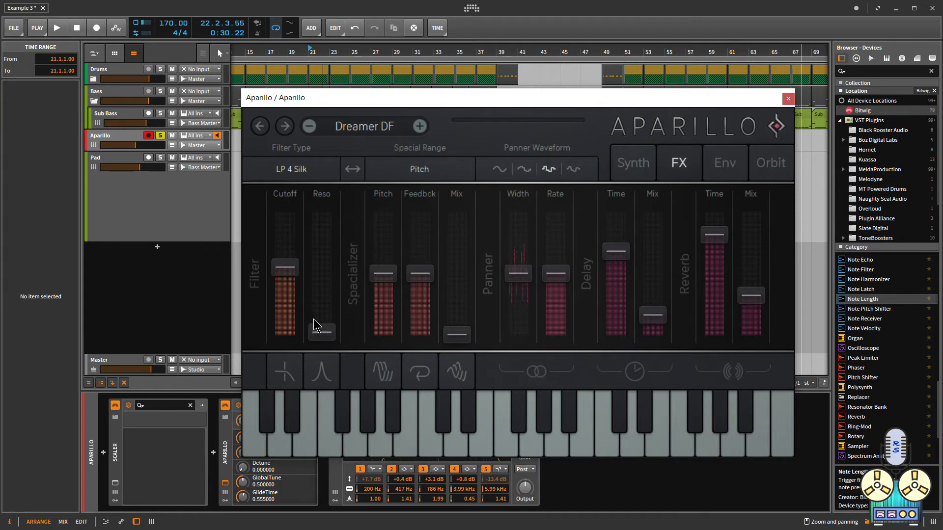
click(285, 372)
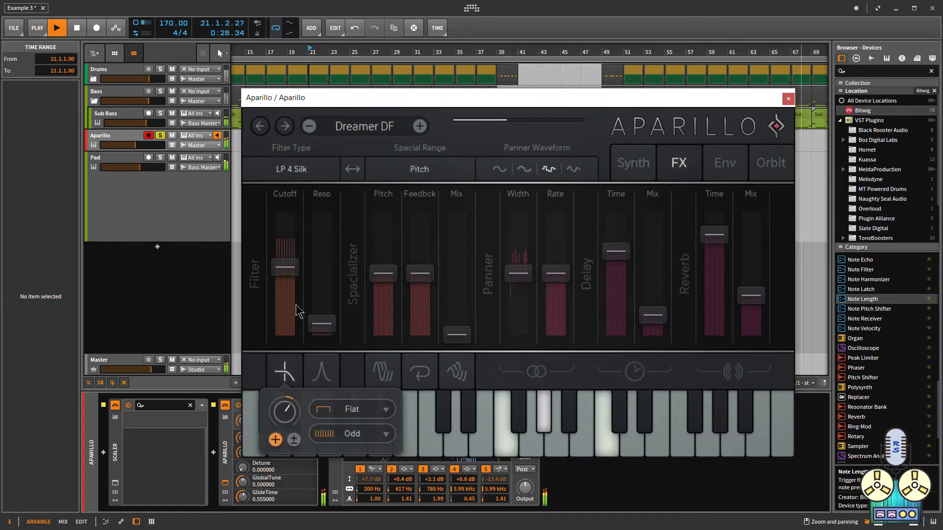
Step: Raise the filter resonance and modulate it with LFO 2, slightly adjusting the spacializer feedback during playback
drag(321, 324, 322, 292)
click(321, 372)
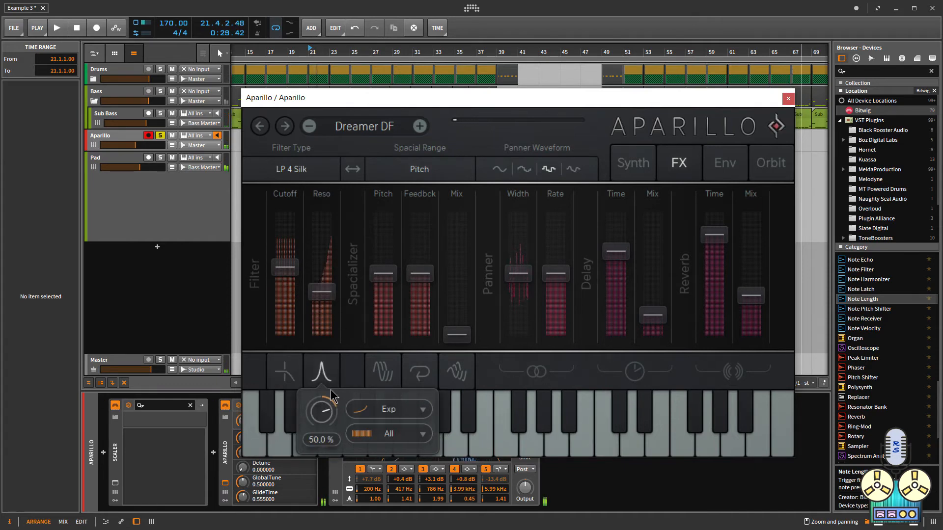
click(387, 410)
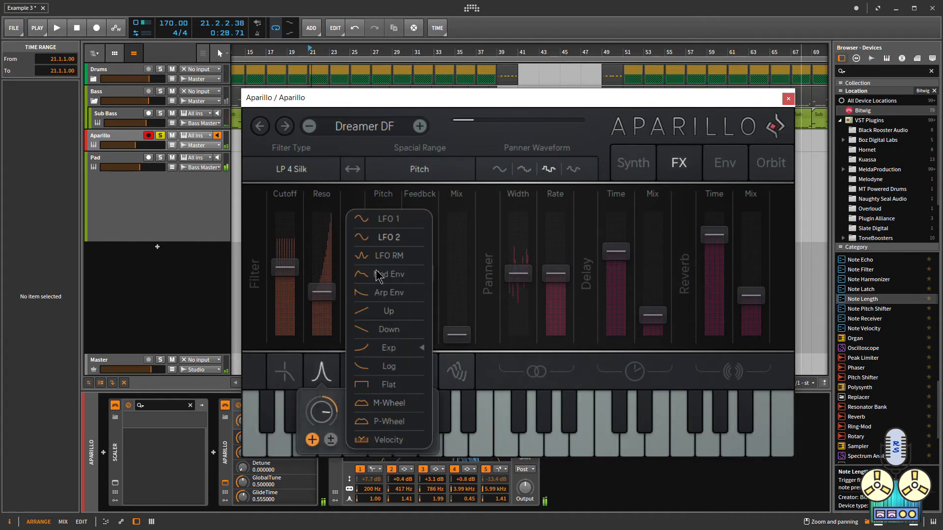
click(388, 238)
key(space)
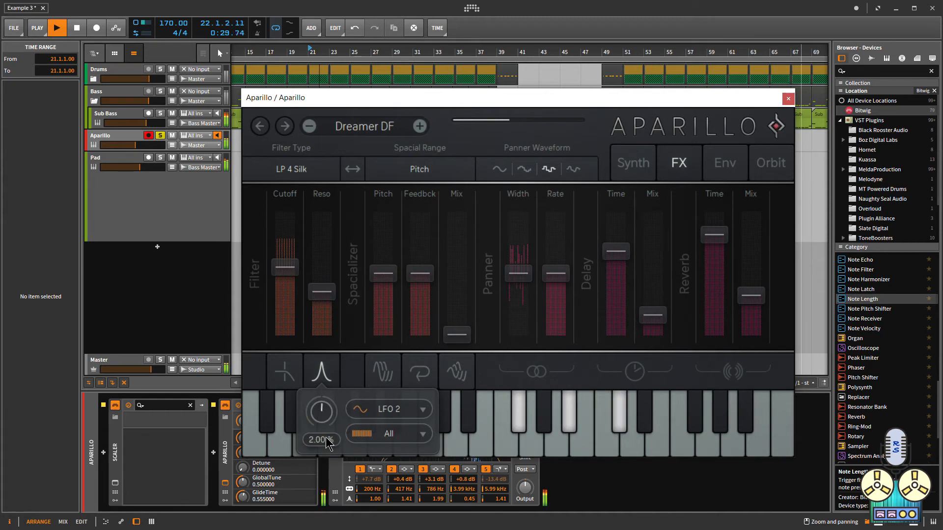
mouse_move(417, 282)
mouse_down()
mouse_move(417, 290)
mouse_move(418, 273)
mouse_up()
key(space)
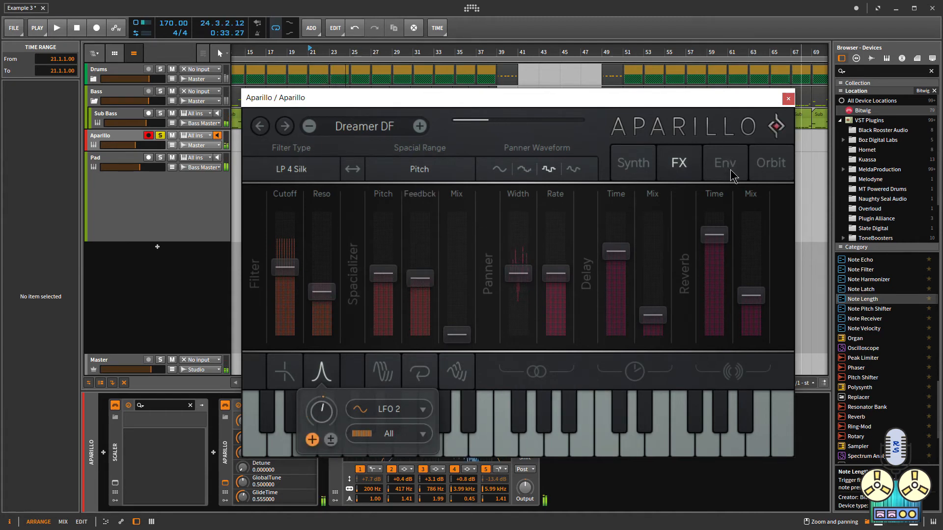
Step: On the Env page, reshape the modulation envelope, set the amplifier decay to 207 ms, and audition the sound
click(726, 164)
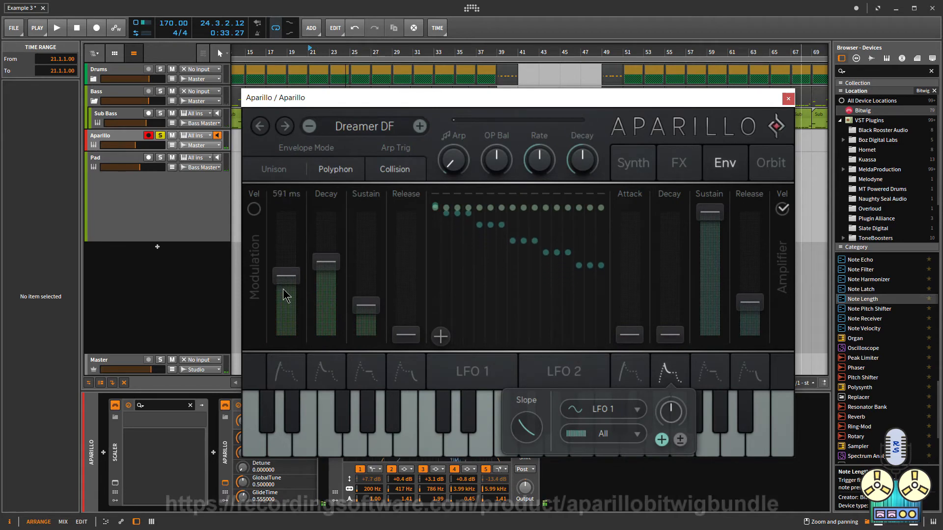
drag(285, 290, 285, 319)
drag(406, 340, 407, 323)
drag(330, 266, 330, 276)
drag(670, 336, 671, 295)
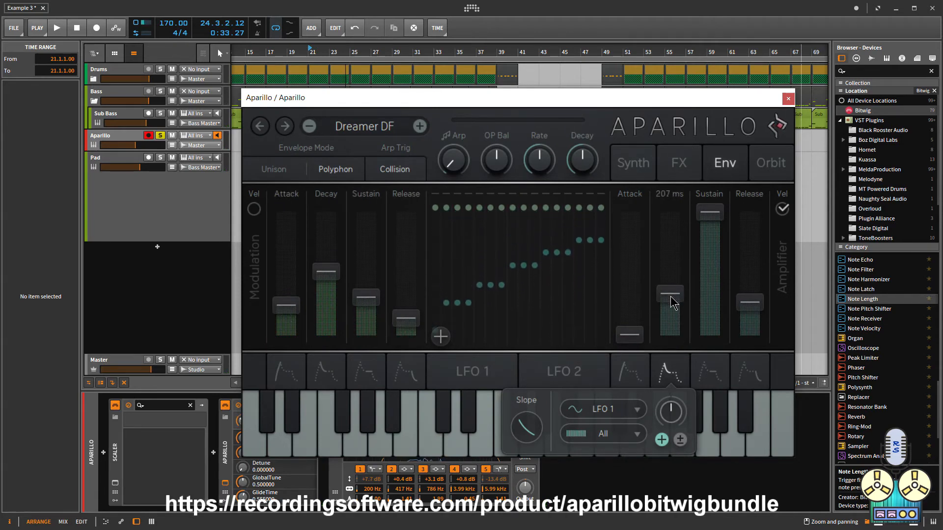
key(space)
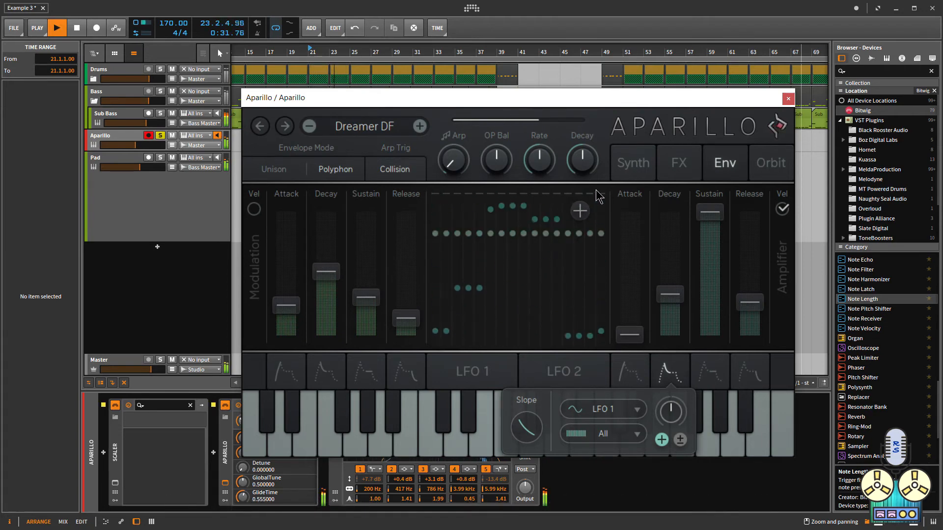
key(space)
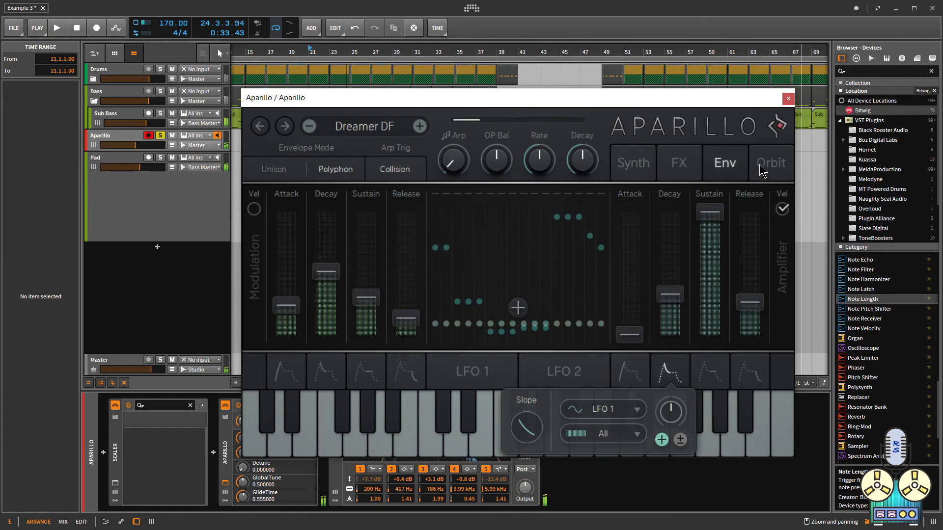
Step: On the Orbit page, move the orbiter ball and randomize the objects and their radius
click(763, 164)
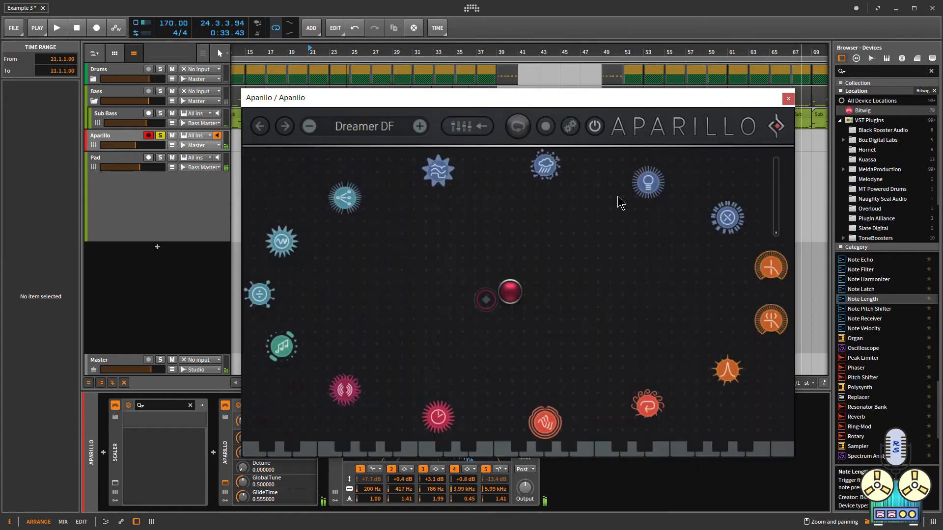
click(509, 294)
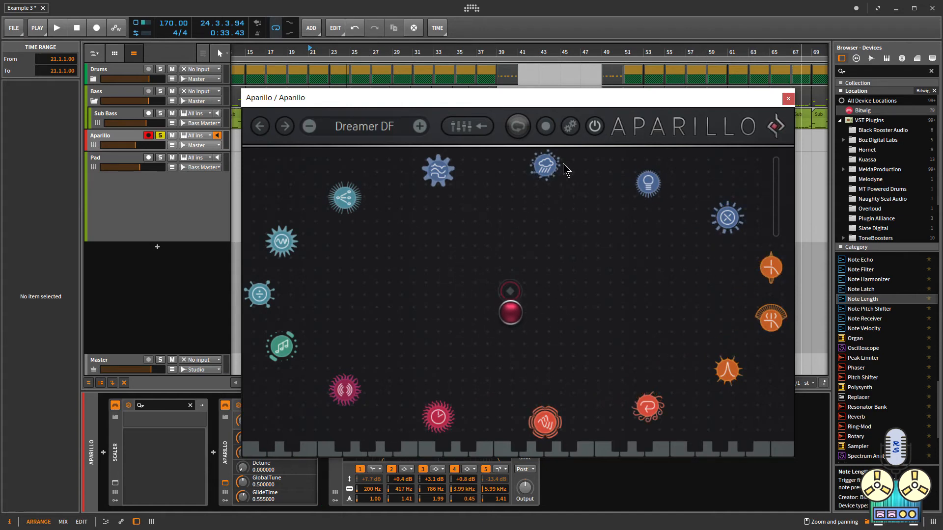
click(571, 129)
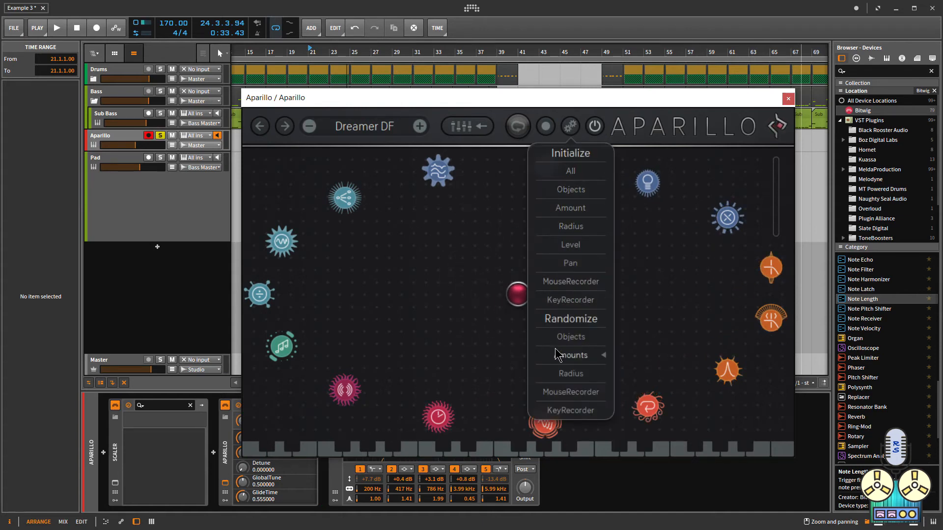
click(571, 339)
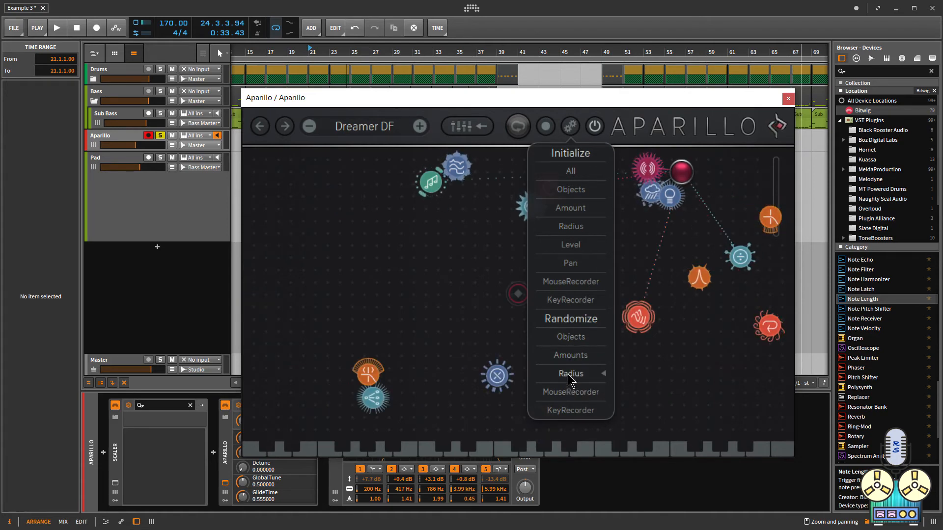
click(570, 374)
Step: Examine the Amount, Radius, Level and Pan settings of the Operator Balance and Shift objects
click(496, 377)
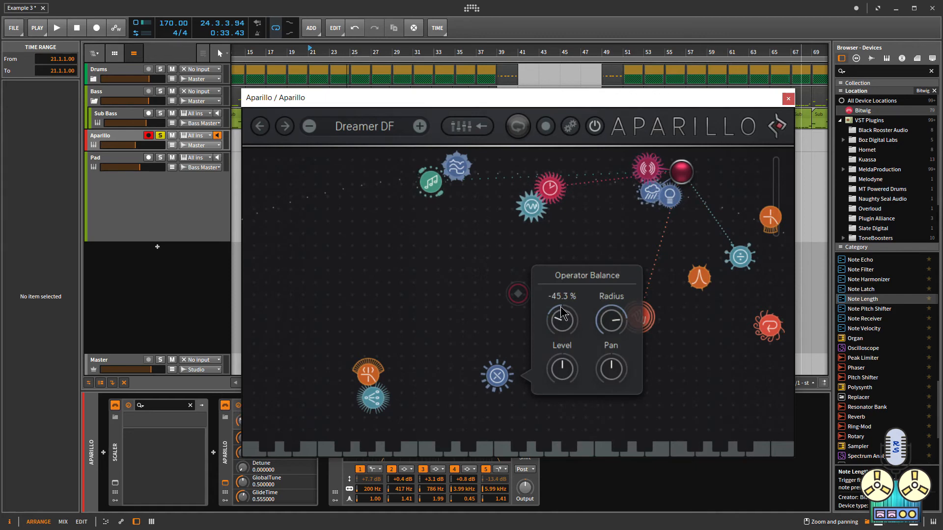
click(366, 374)
click(372, 401)
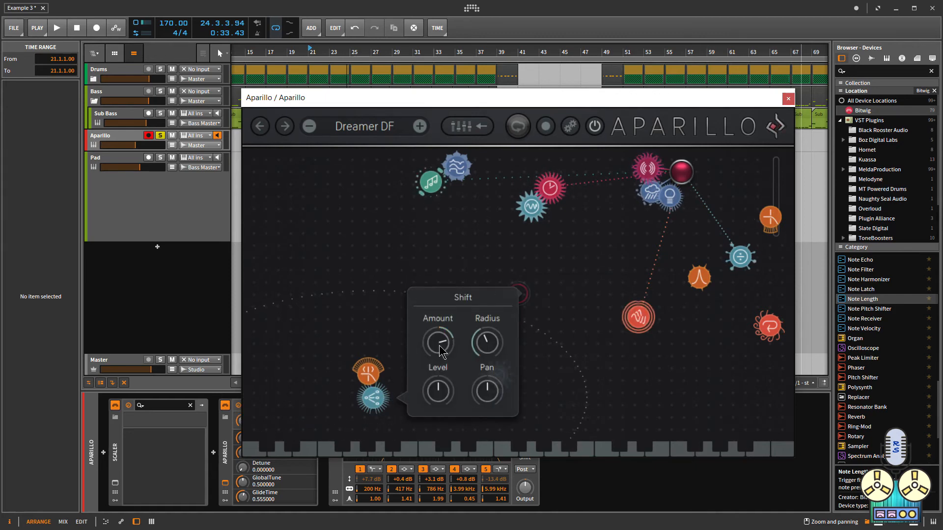
click(537, 160)
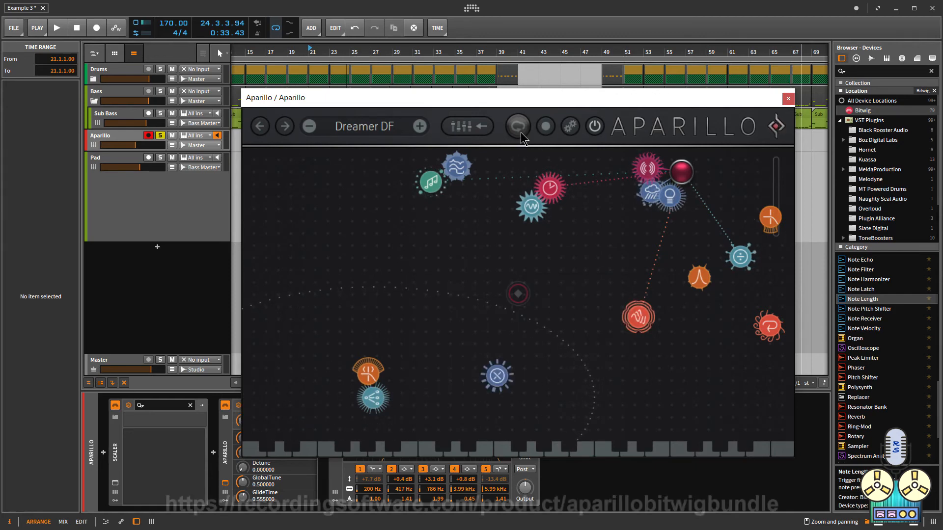
Step: Turn on the Orbiter, reposition its ball near the upper objects, and set the record time to 4 Bars
click(520, 128)
drag(676, 179, 622, 233)
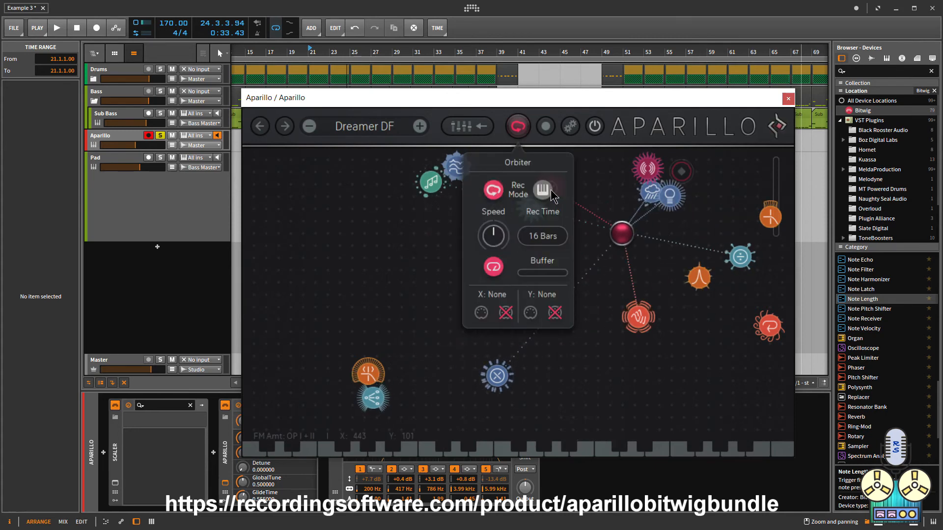
click(543, 238)
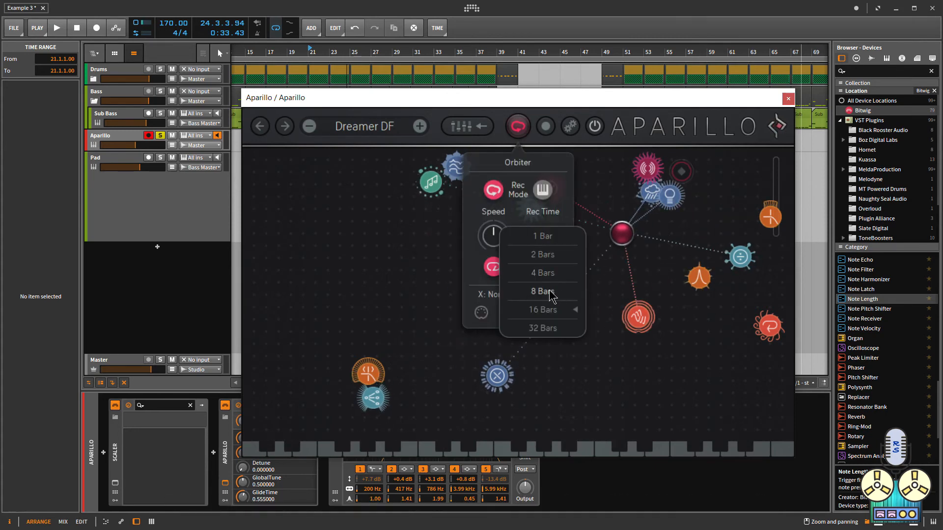
click(543, 273)
Step: Record an orbiter movement path across the objects and audition it with playback
click(552, 126)
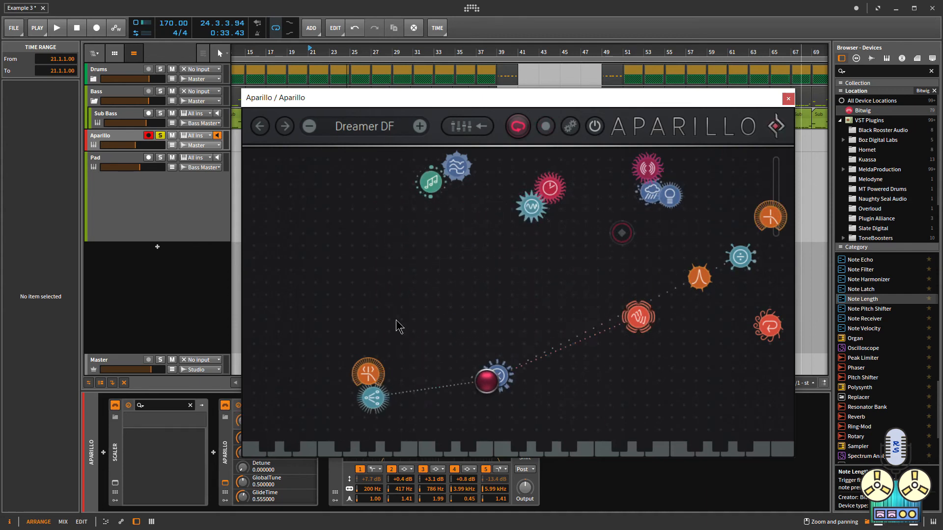
key(space)
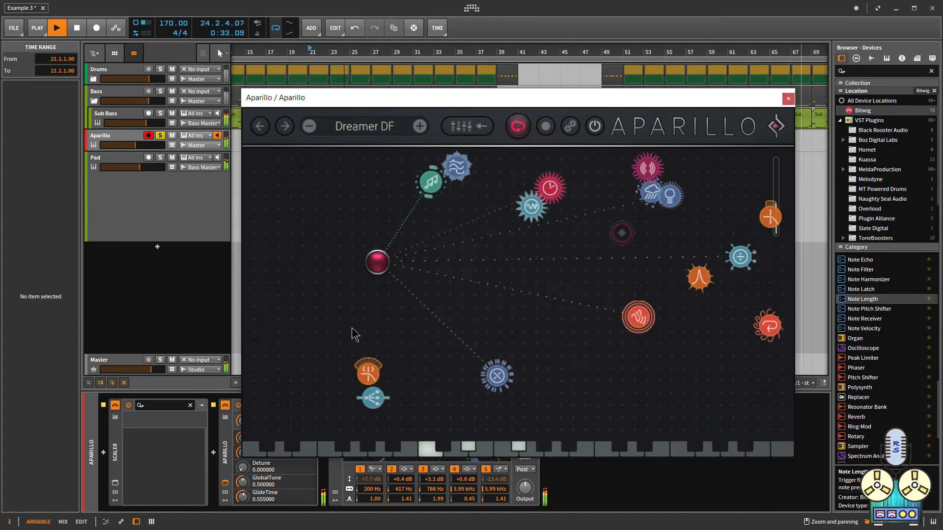
key(space)
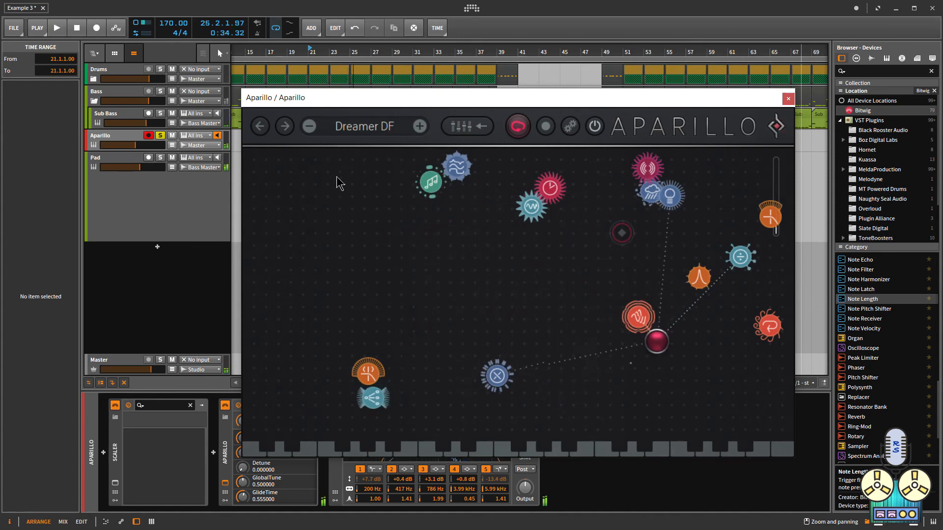
Step: Browse the Bells and Vocal preset categories, load the preset "me" from the User category, and audition it
click(359, 127)
mouse_move(374, 208)
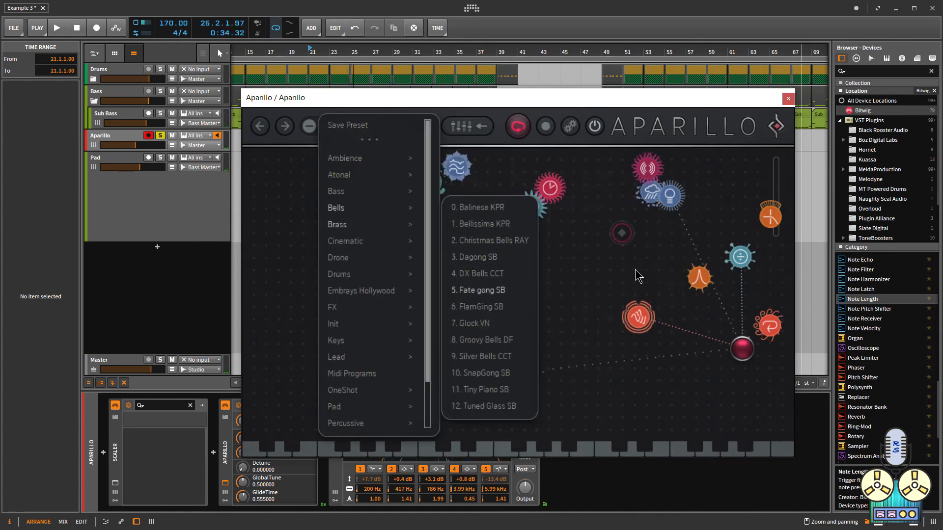
click(449, 238)
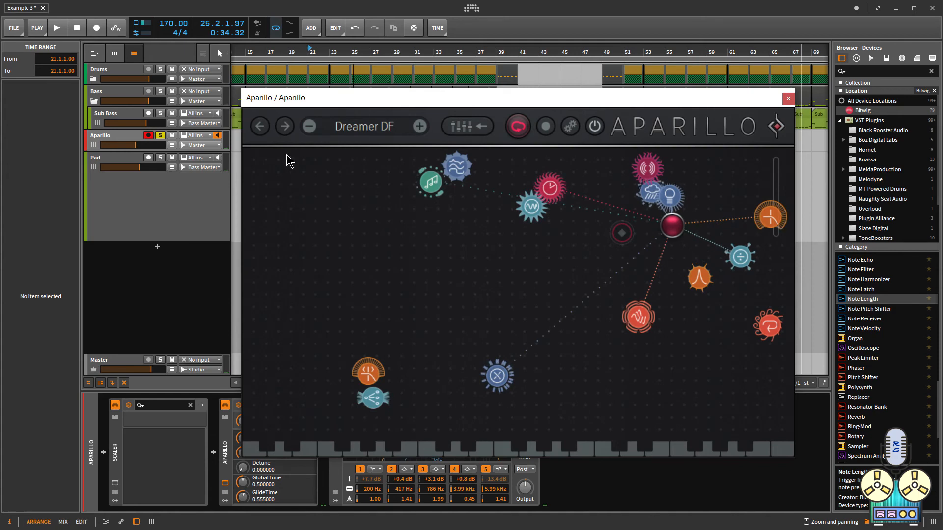
click(359, 127)
scroll(350, 423, down, 3)
mouse_move(354, 423)
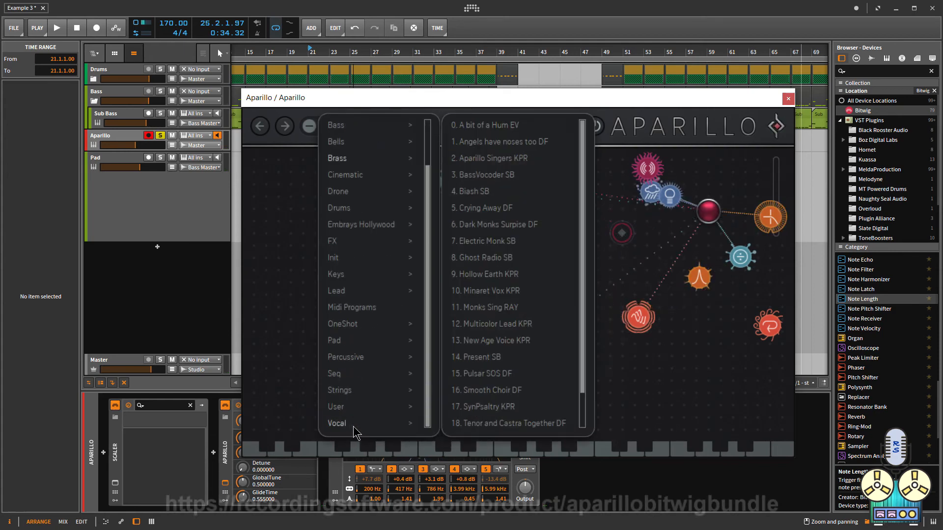
click(460, 409)
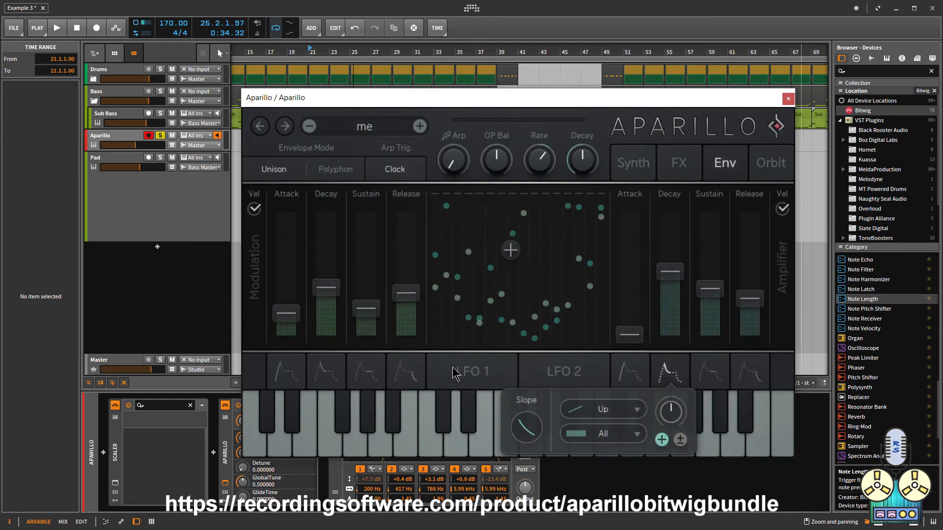
key(space)
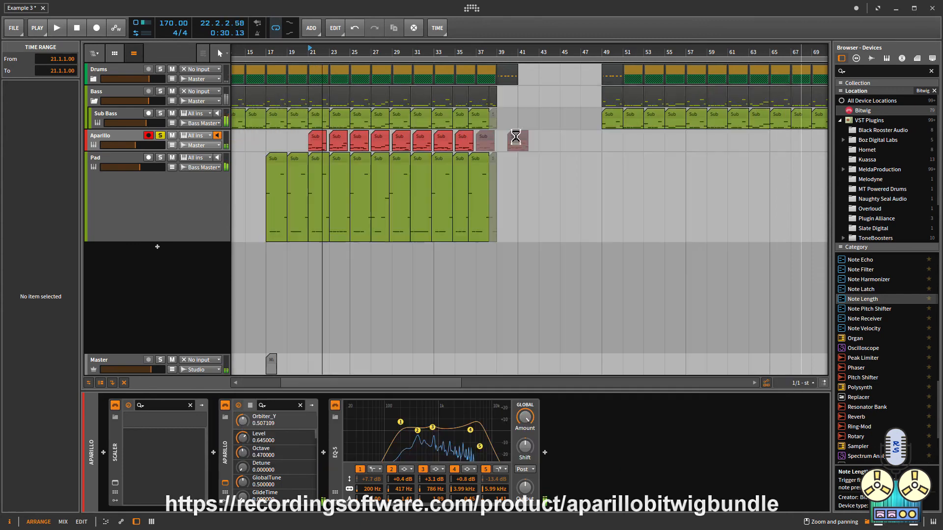
Step: Close the synth window, unsolo the Aparillo track, and play the full arrangement from bar 17
click(250, 224)
key(space)
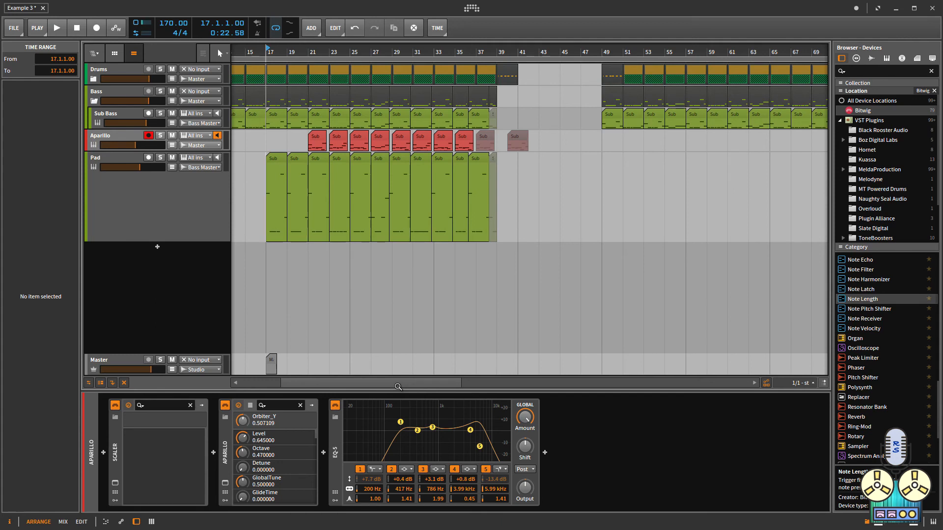
key(space)
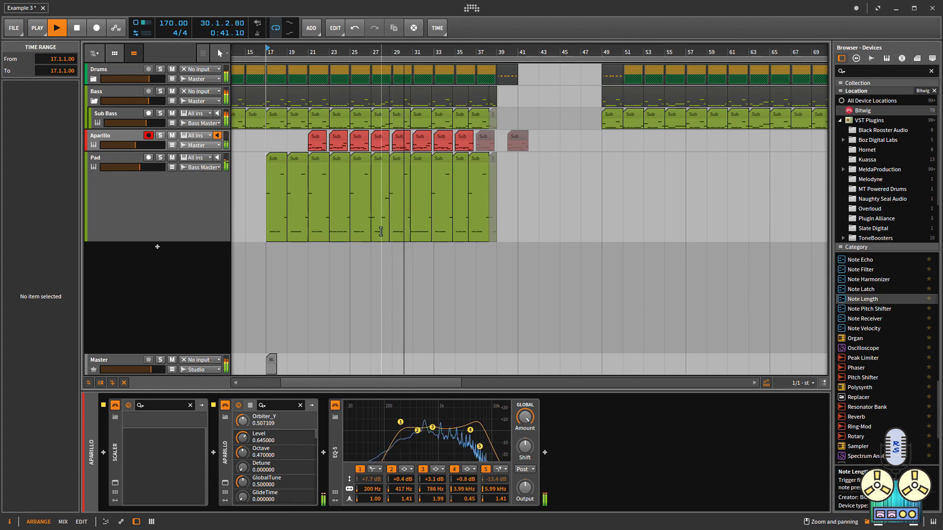
key(space)
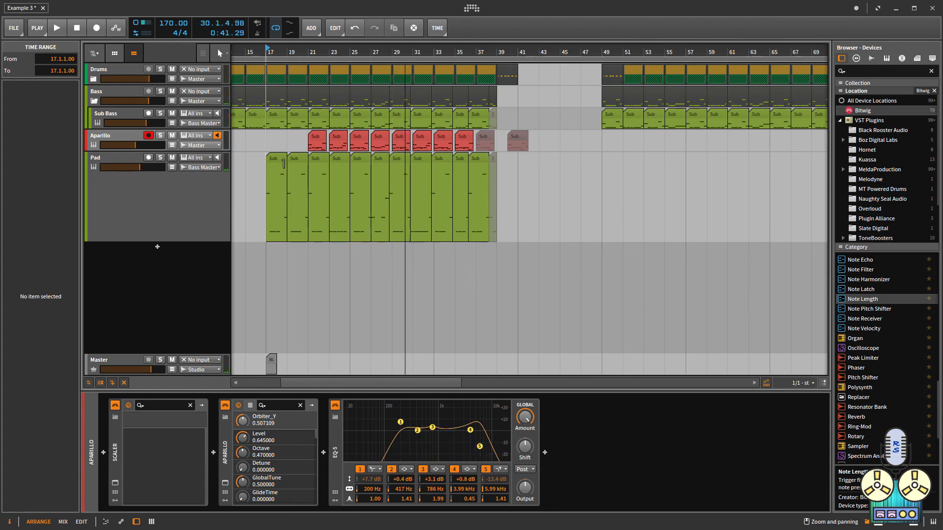